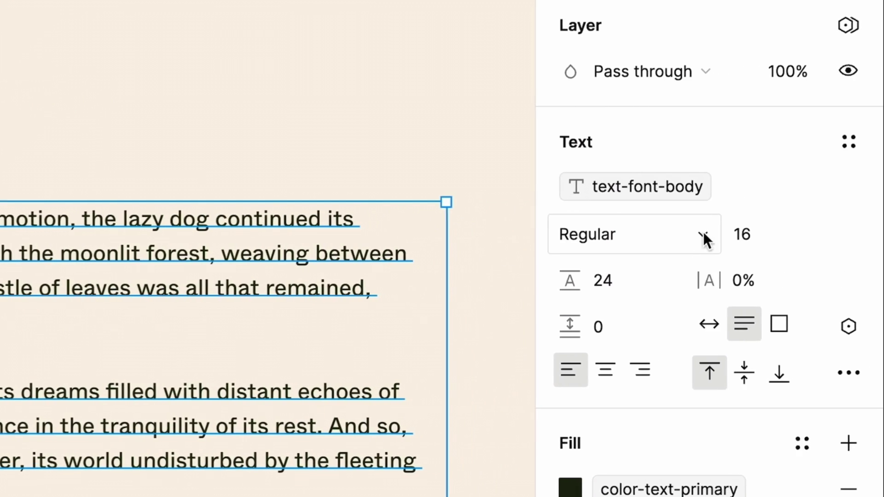
Bind the selected paragraph's font weight to the text-weight-primary variable and open its font size options
left_click(716, 408)
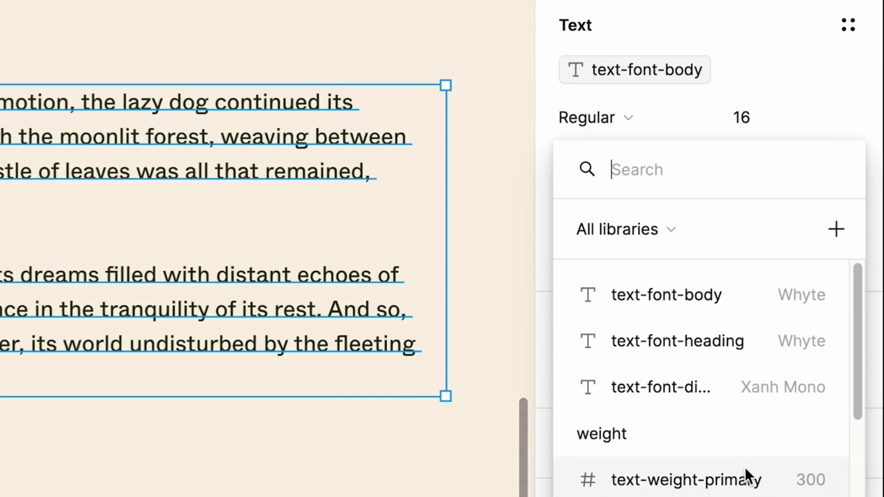
left_click(746, 478)
left_click(812, 107)
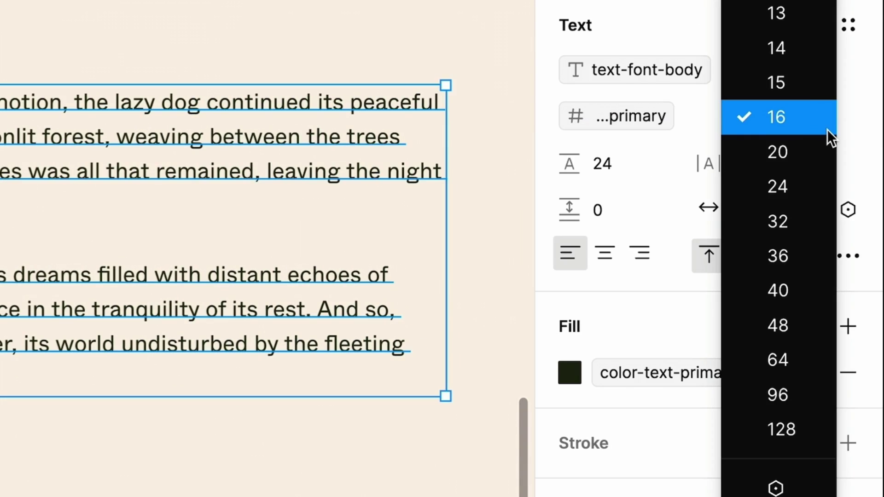
left_click(827, 330)
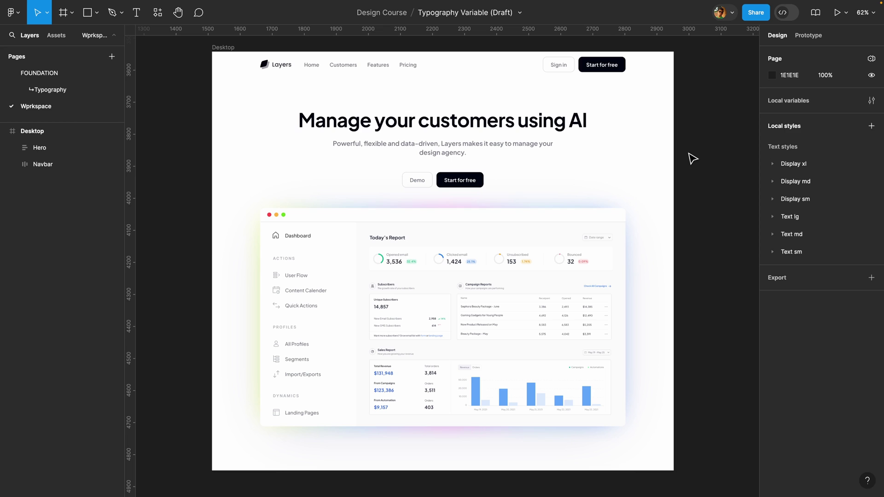
Inspect the text styles applied to the hero heading, the supporting text and the Start for free button label
mouse_move(781, 146)
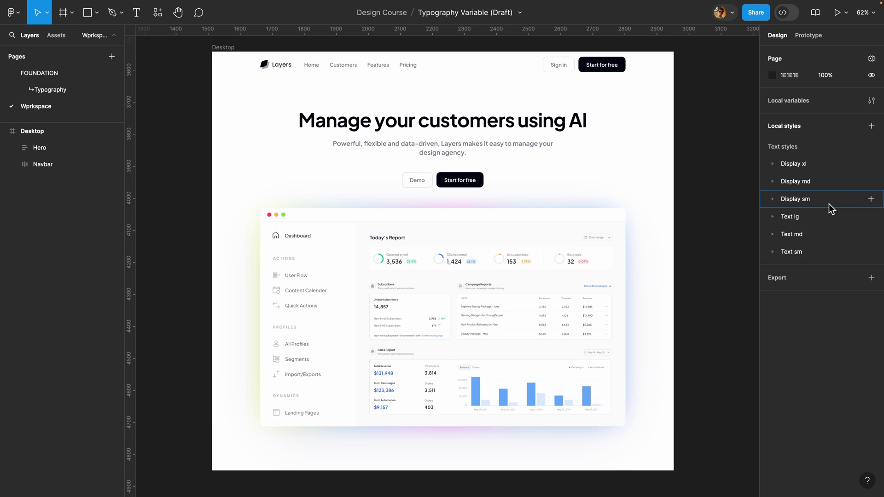
left_click(442, 124)
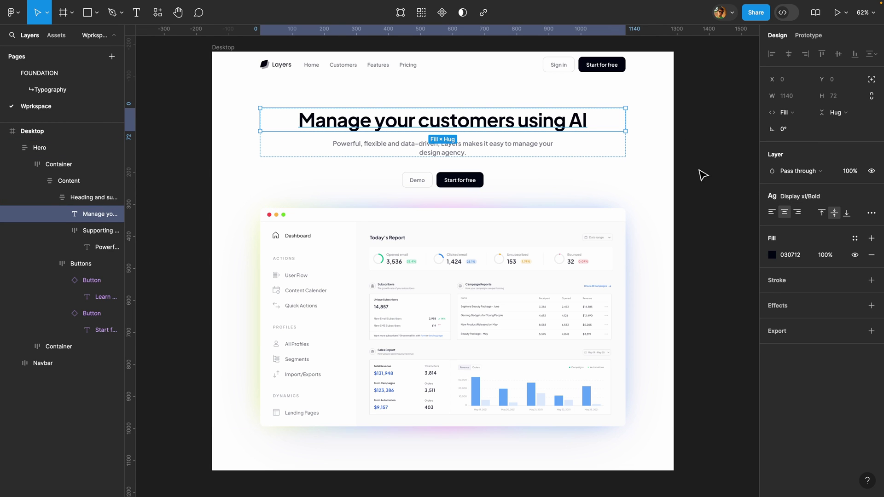
left_click(445, 146)
left_click(445, 146)
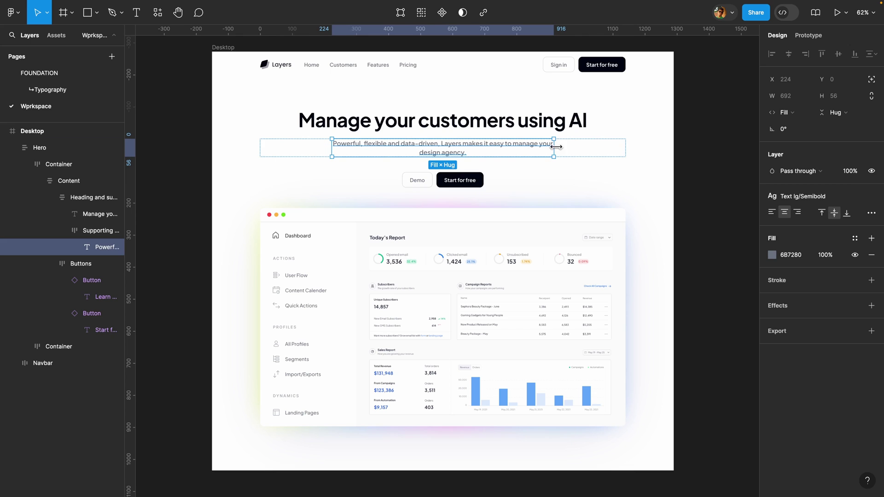
left_click(458, 181)
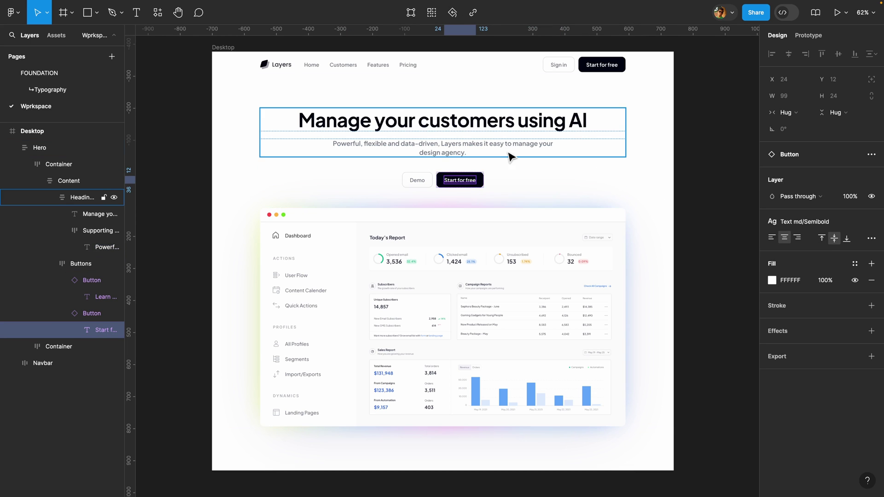
Review the properties of the Text md/Semibold style used by the Start for free label, leaving them unedited
left_click(837, 221)
mouse_move(864, 342)
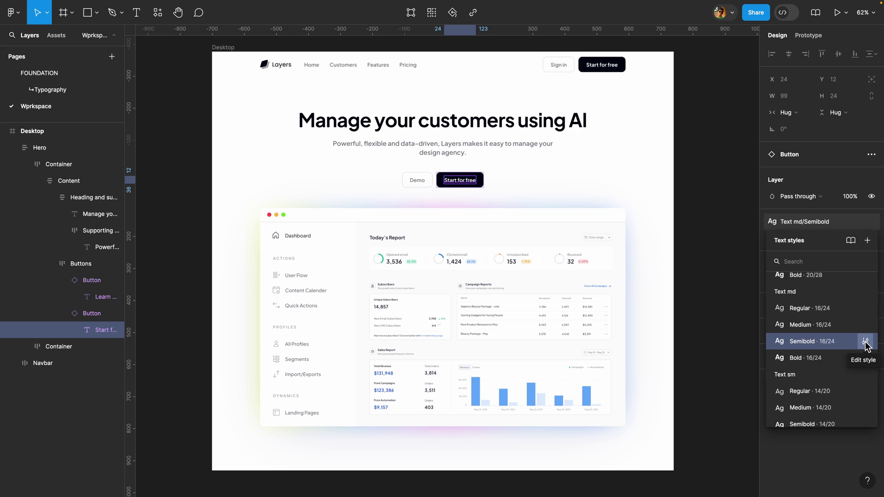
left_click(865, 342)
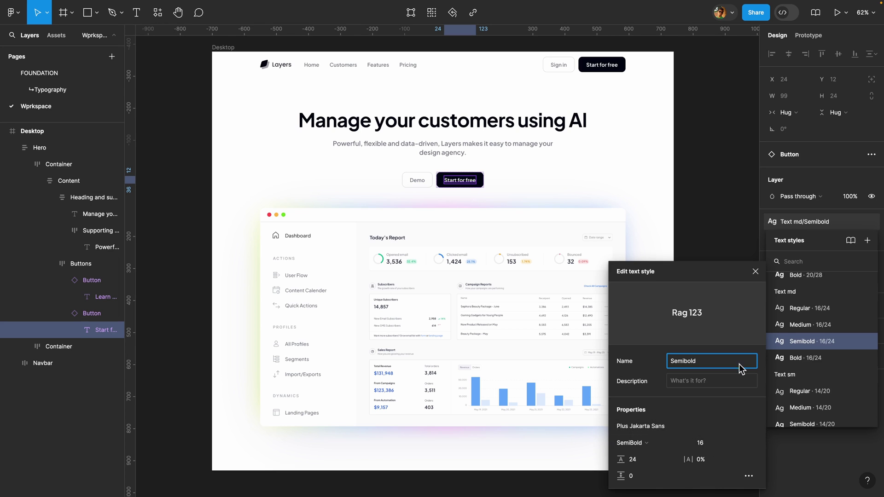
left_click(755, 271)
left_click(740, 282)
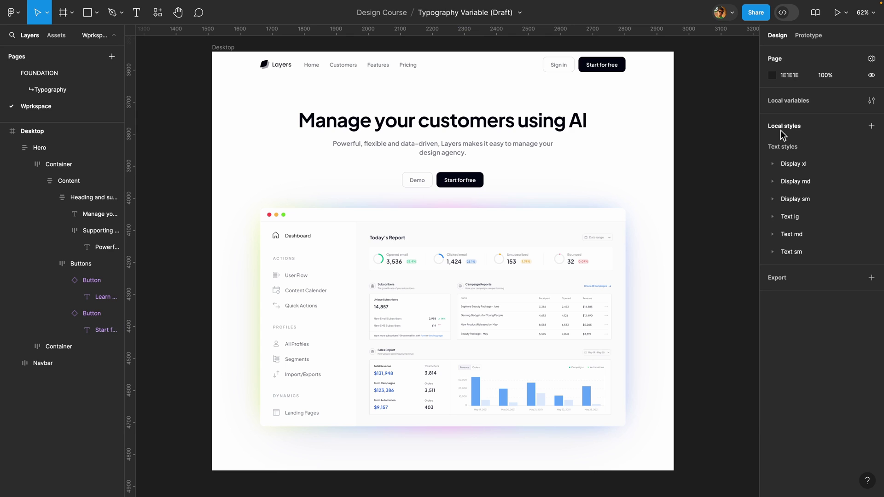
Open the local variables and rename the variable collection to Typography
left_click(870, 102)
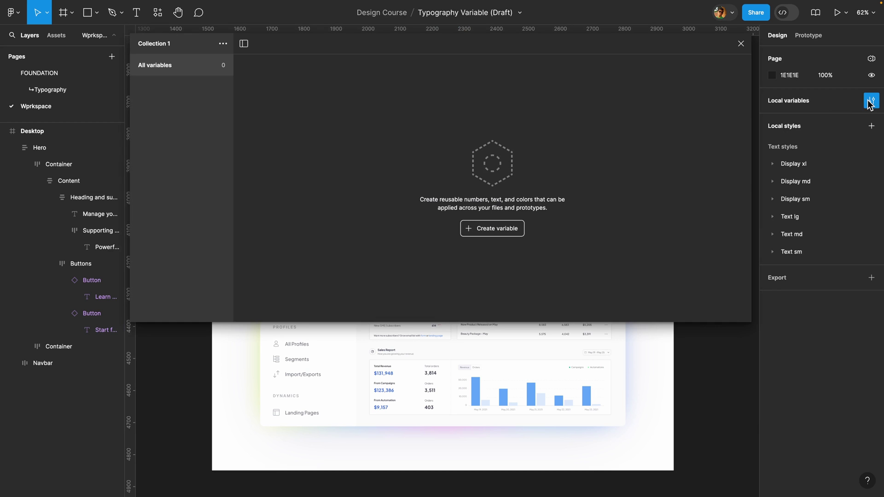
left_click(227, 42)
left_click(206, 98)
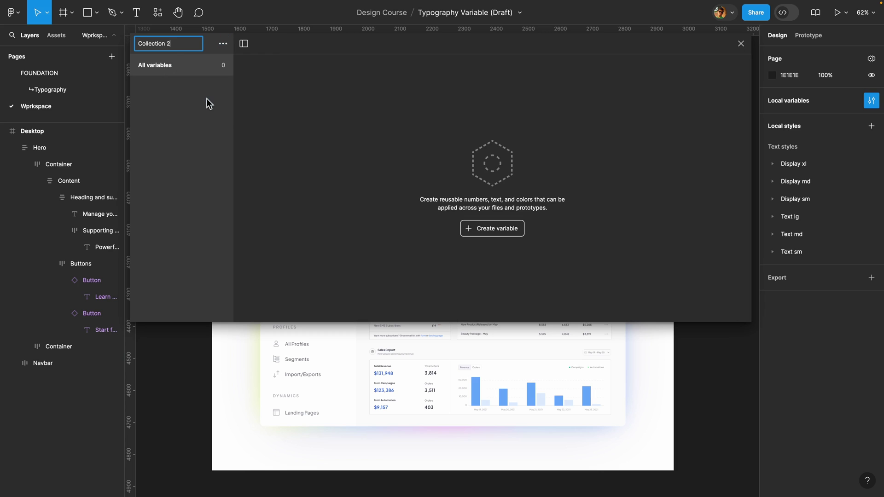
type("Typography")
key("Return")
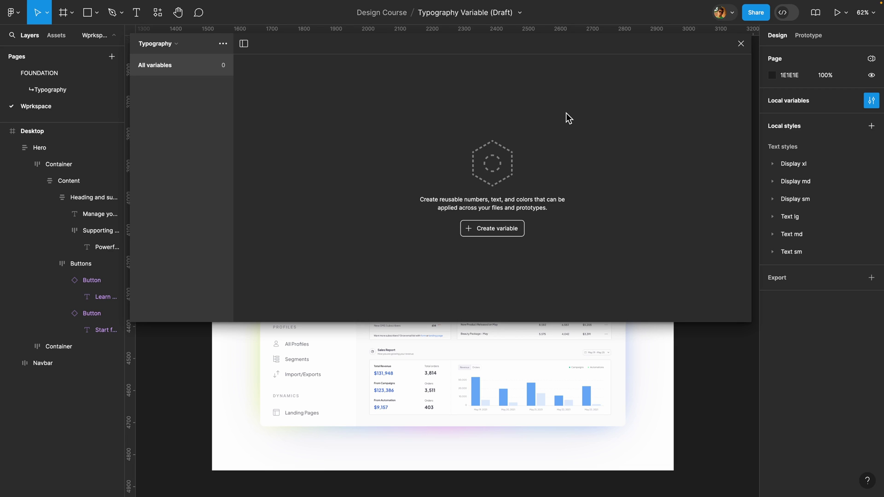
Create a string variable named Typeface / family / display with the value Plus Jakarta Sans
left_click(494, 228)
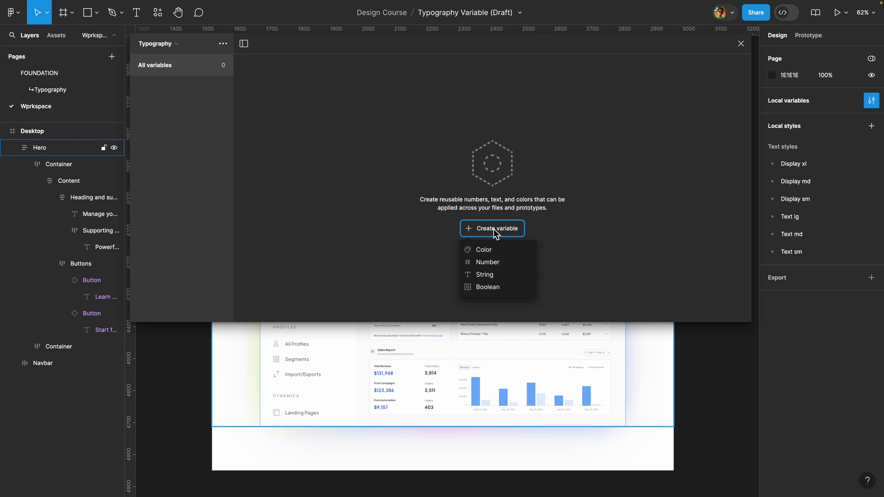
left_click(502, 276)
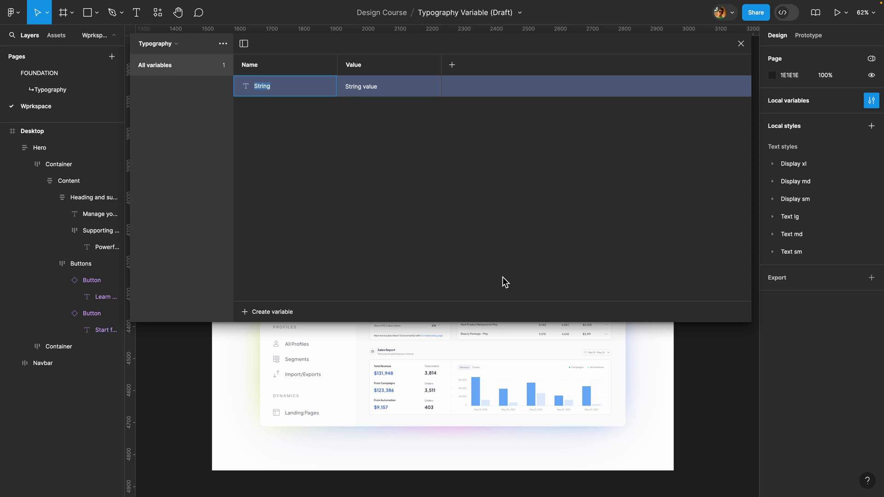
left_click(278, 86)
type("Typeface / famil")
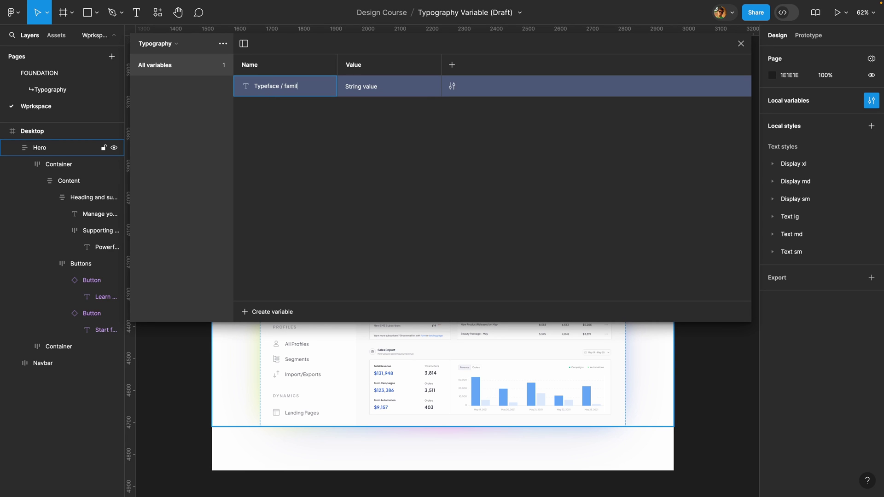
type("y / display")
key("Return")
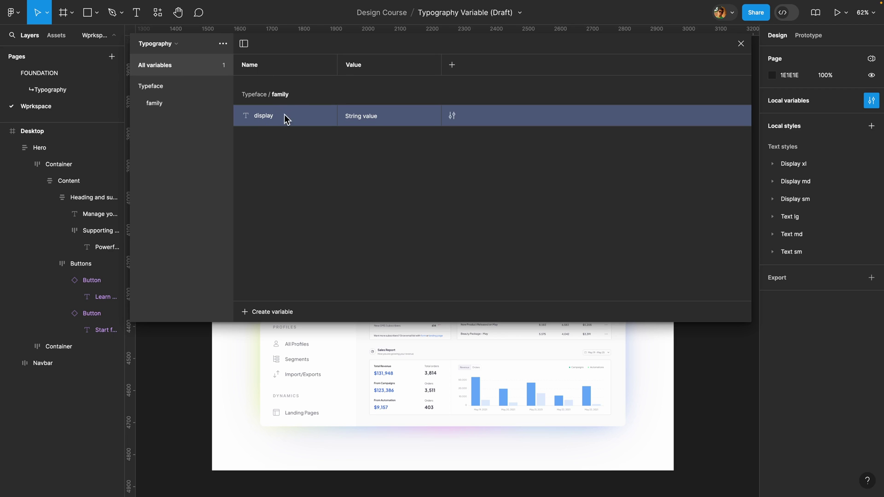
double_click(352, 118)
type("Plus Jakarta Sans")
key("Return")
Duplicate the display variable in the family group and name the copy text
left_click(162, 105)
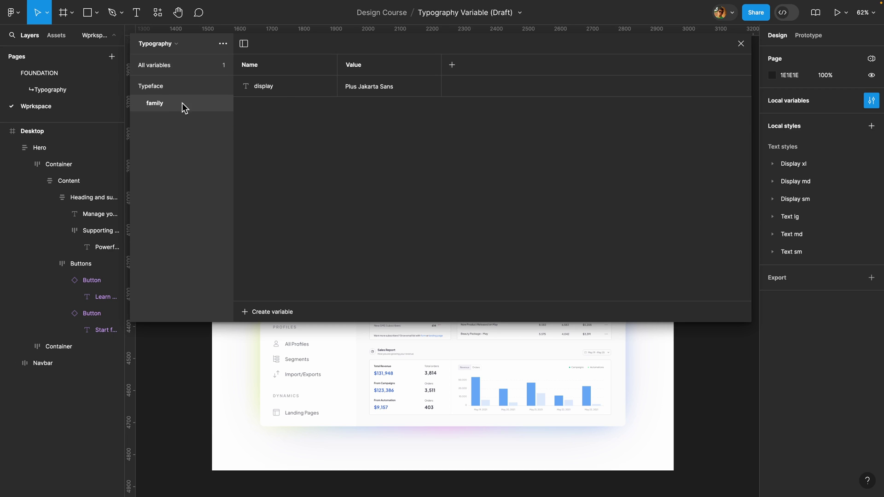
right_click(283, 86)
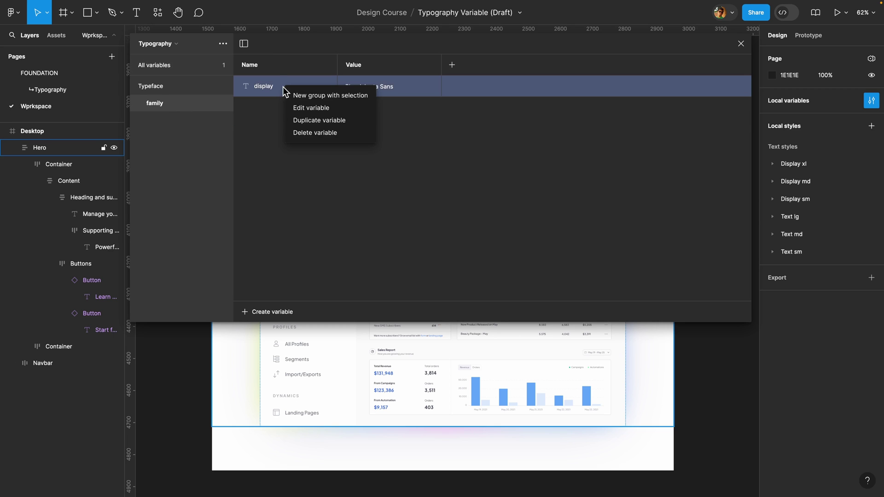
left_click(322, 120)
double_click(288, 111)
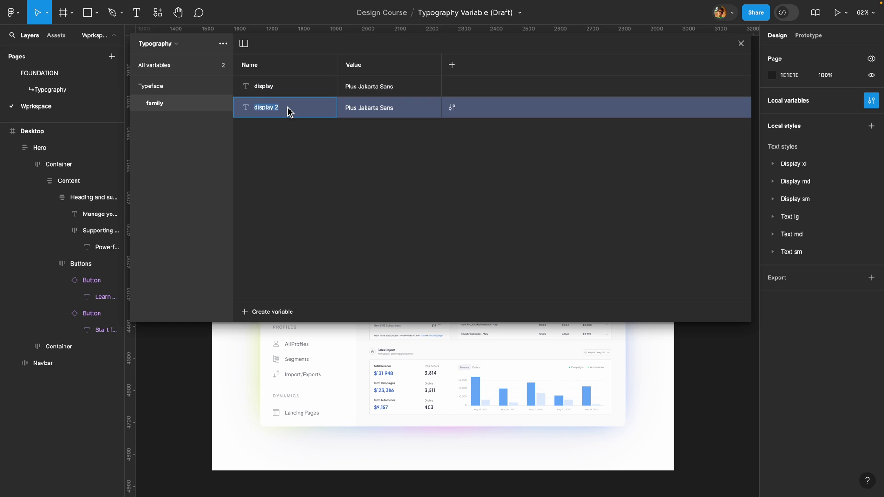
type("text")
key("Return")
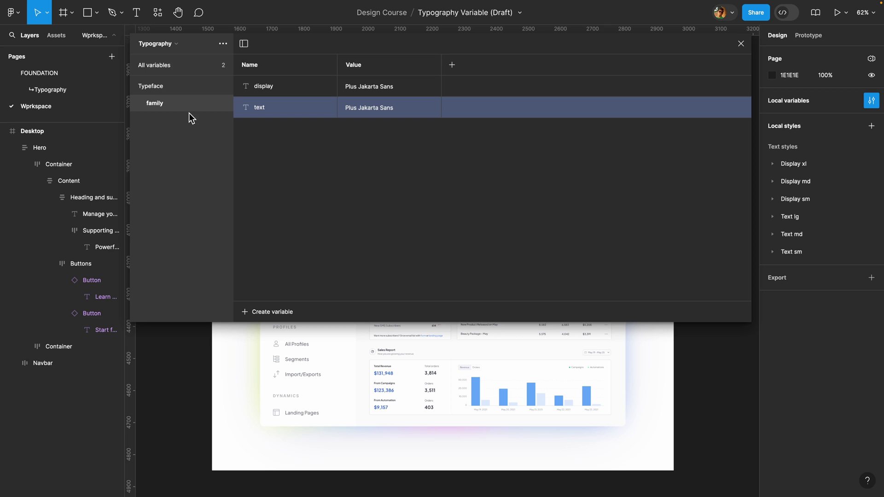
Expand the Display xl text styles and add a string variable named Regular with the value Regular to the Typeface group
left_click(152, 87)
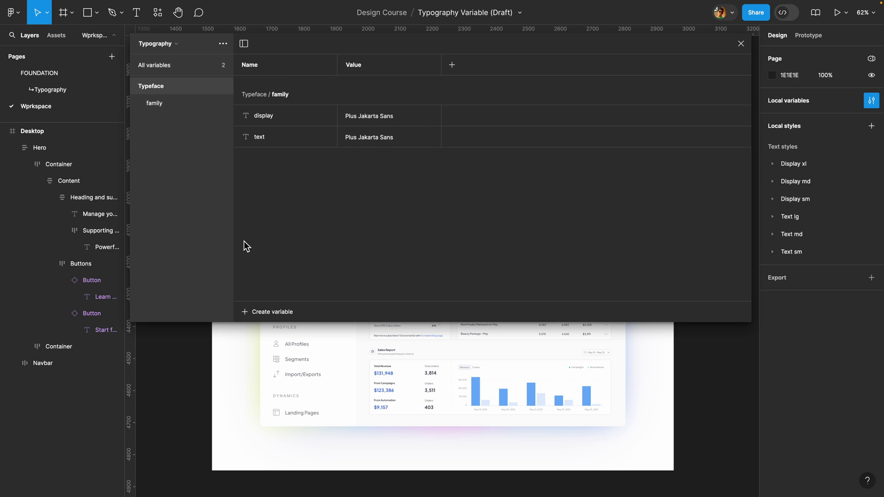
left_click(246, 313)
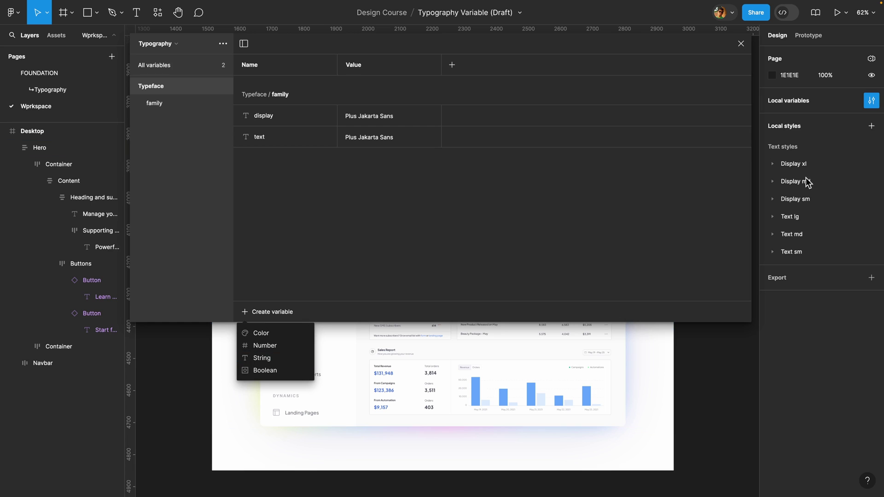
left_click(773, 166)
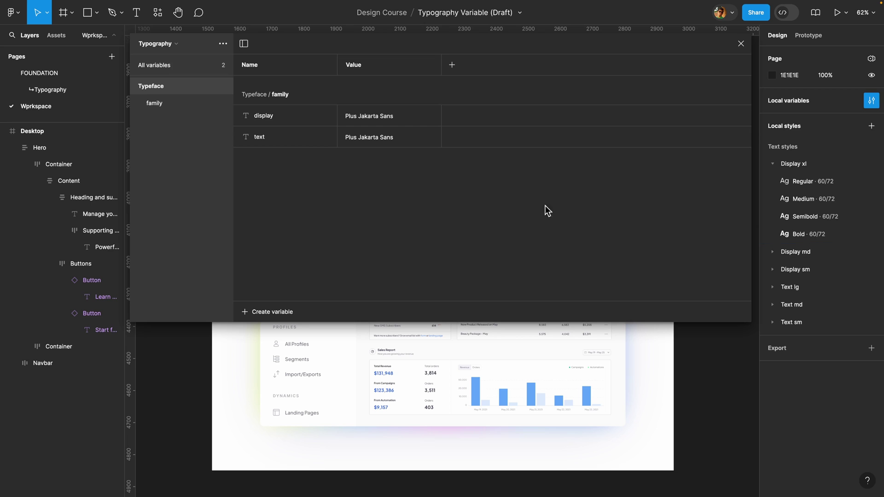
left_click(265, 310)
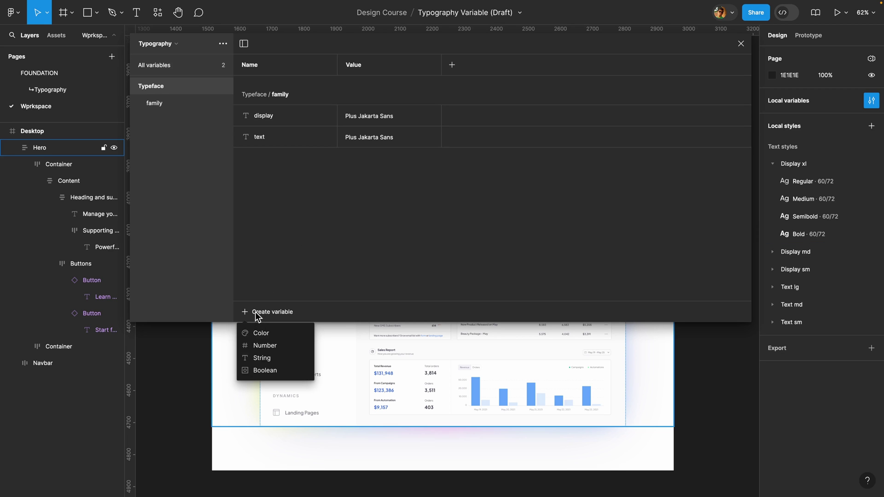
left_click(256, 358)
type("Regular")
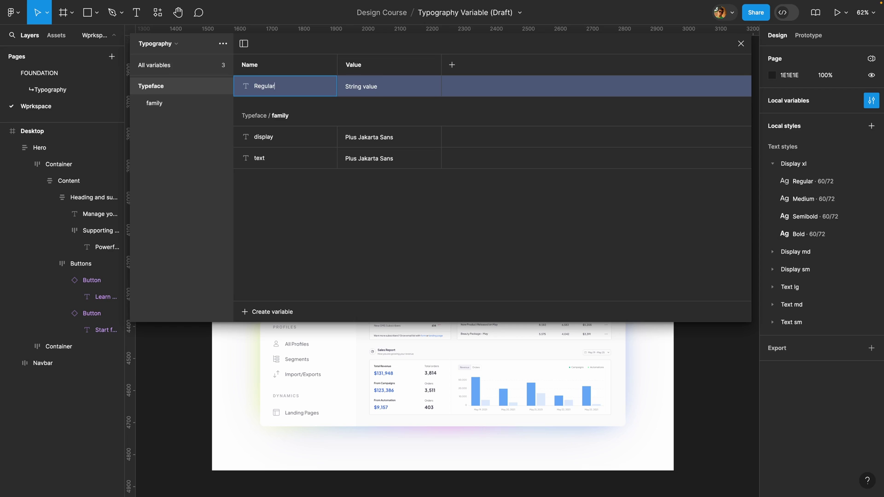
left_click(368, 95)
type("Regular")
key("Return")
Put the Regular variable into a new group named weight under Typeface
right_click(309, 85)
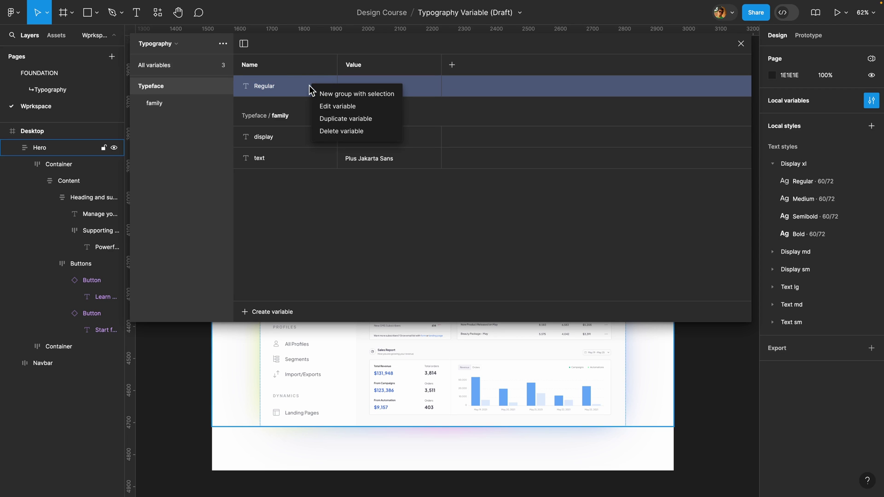
left_click(342, 94)
double_click(161, 121)
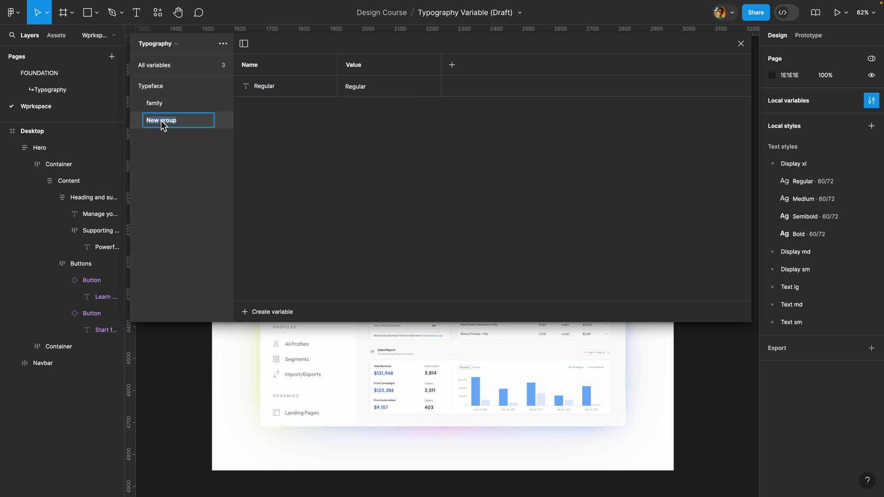
type("weight")
key("Return")
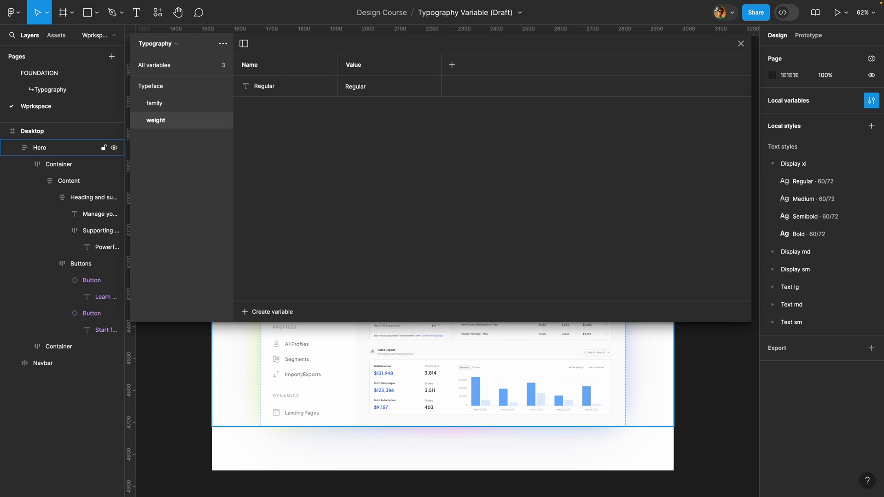
Duplicate the Regular variable, name the copy Medium and set its value to Medium
right_click(271, 85)
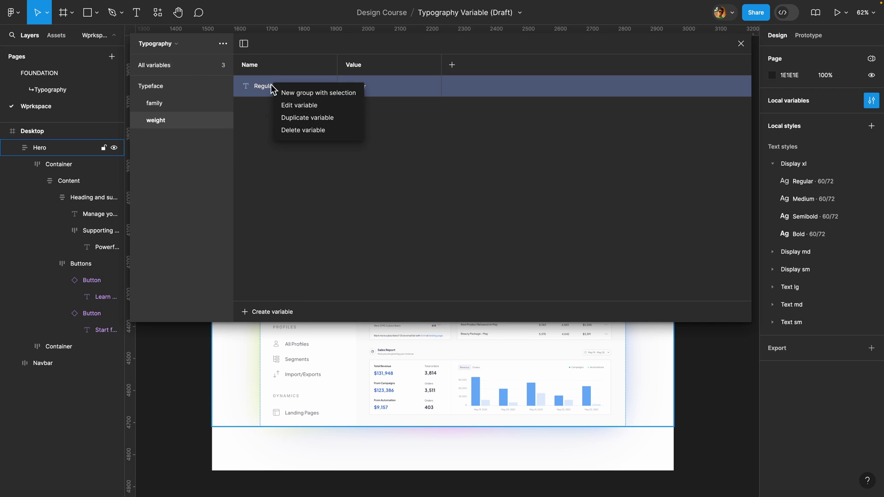
left_click(298, 118)
double_click(282, 109)
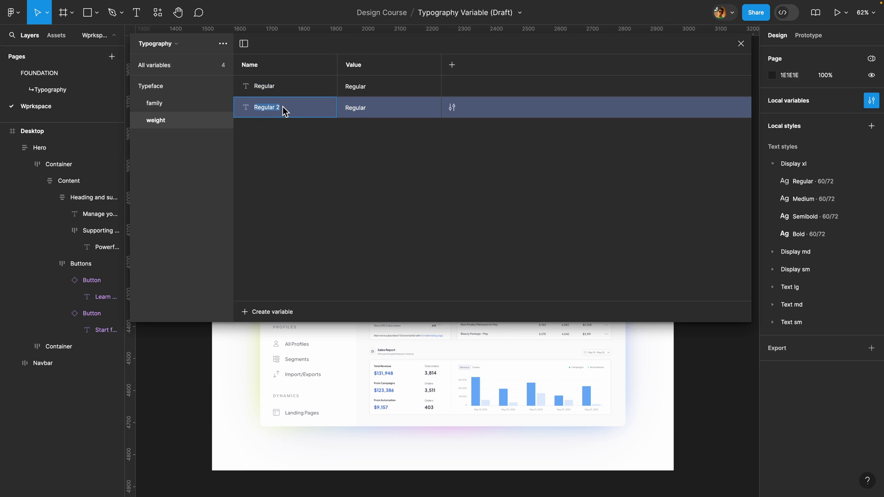
type("Medium")
double_click(360, 110)
type("Medium")
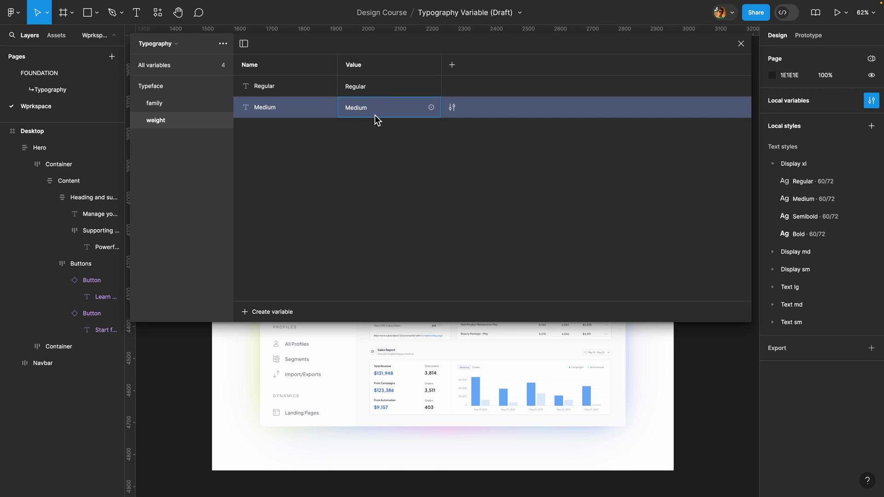
Duplicate the Medium variable, name the copy Semibold and set its value to Semibold
right_click(287, 109)
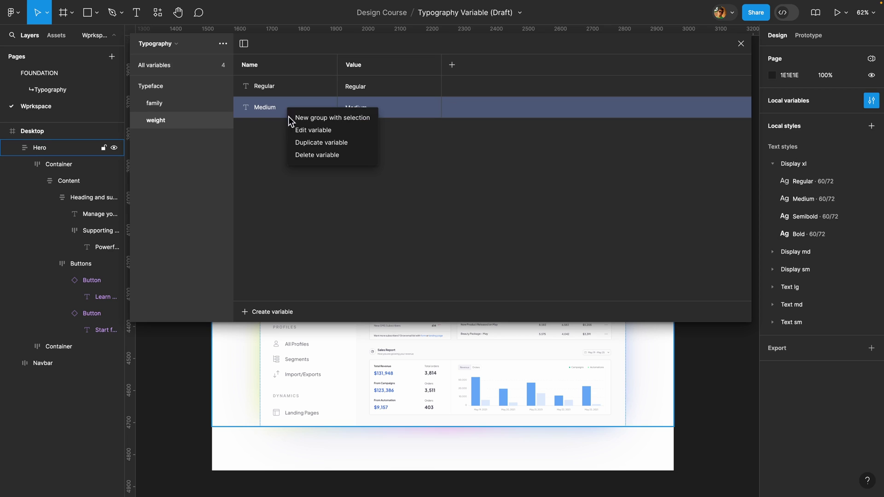
left_click(301, 143)
type("Semibold")
left_click(364, 129)
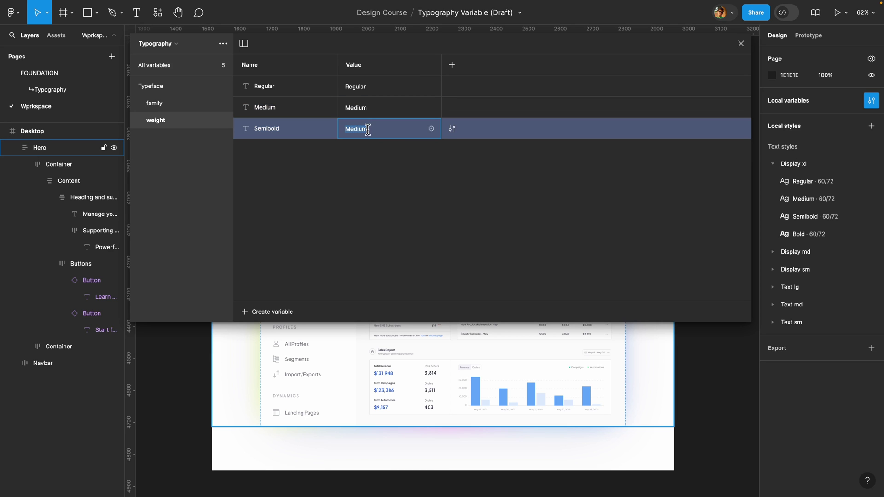
type("Semibold")
Duplicate the Semibold variable, name the copy Bold and set its value to Bold
right_click(305, 134)
left_click(322, 164)
type("Bold")
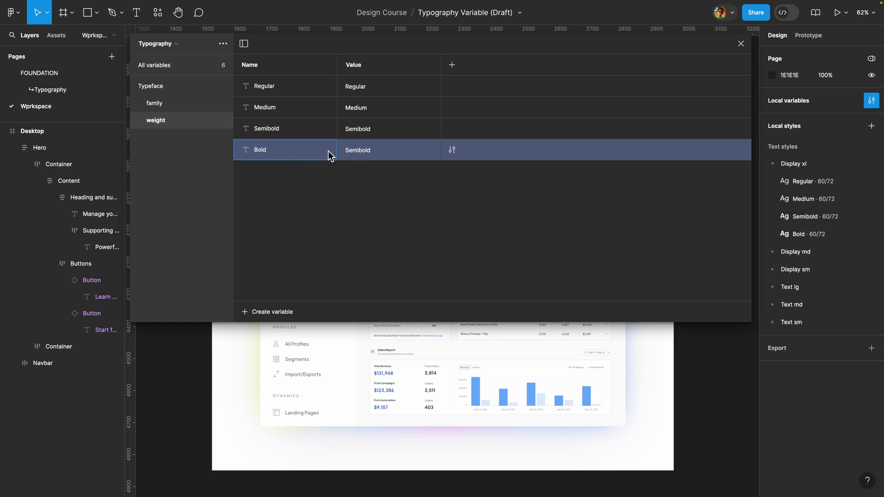
key("Tab")
type("Bold")
key("Return")
Add a number variable named sm directly to the Typeface group
left_click(154, 85)
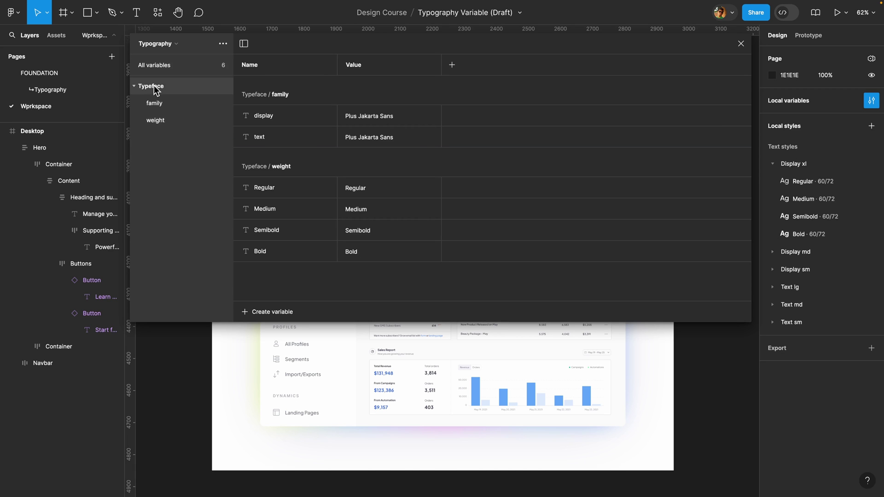
left_click(263, 311)
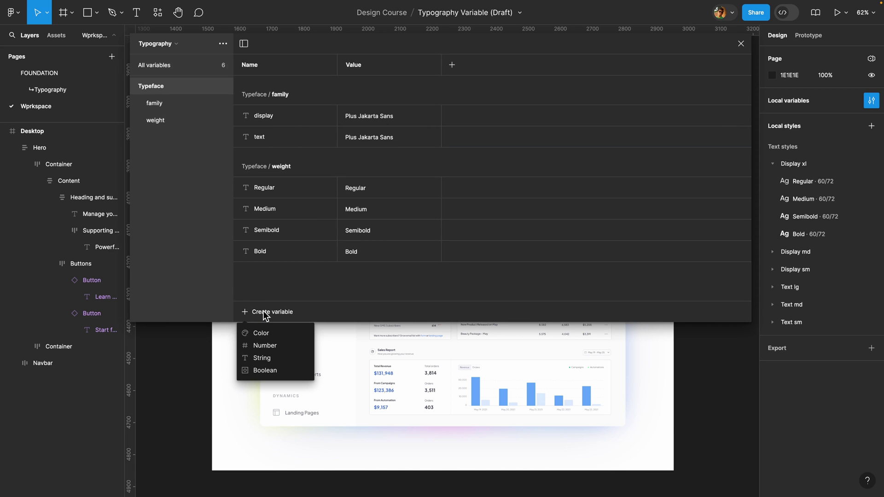
left_click(266, 344)
key("BackSpace")
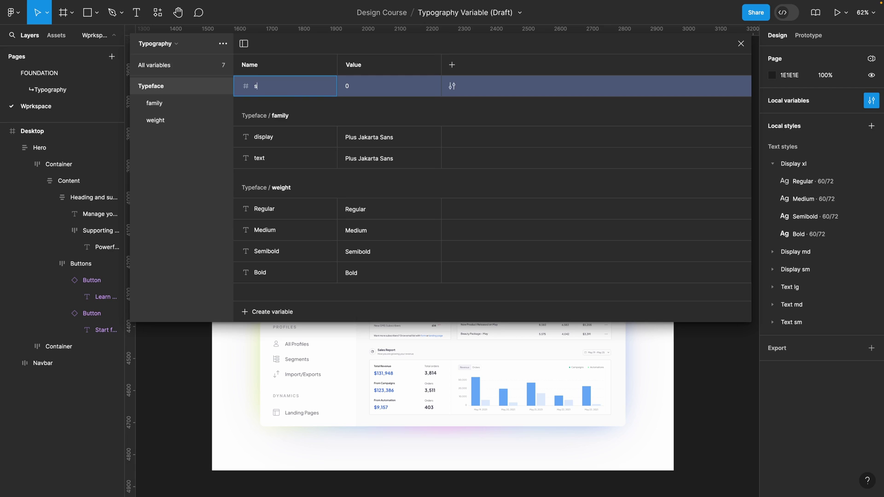
type("sm")
Duplicate the sm number variable as md, and the md variable as lg
right_click(277, 86)
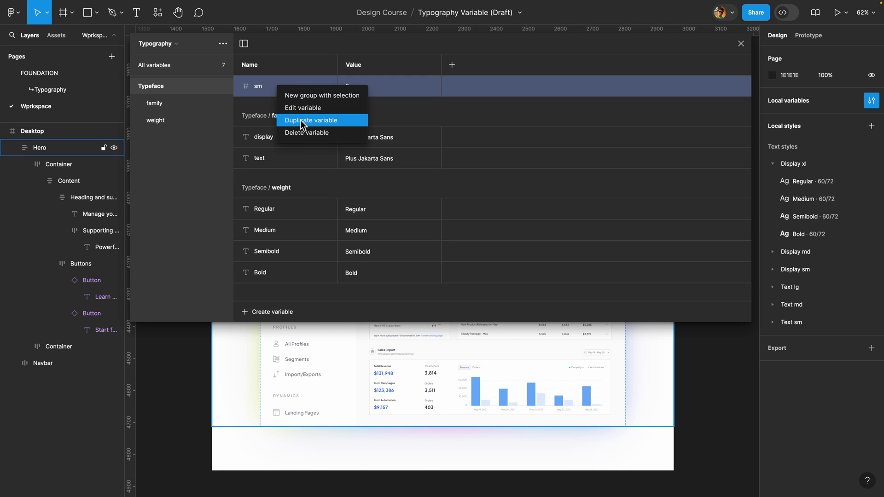
left_click(301, 120)
type("md")
key("Return")
right_click(289, 107)
left_click(302, 140)
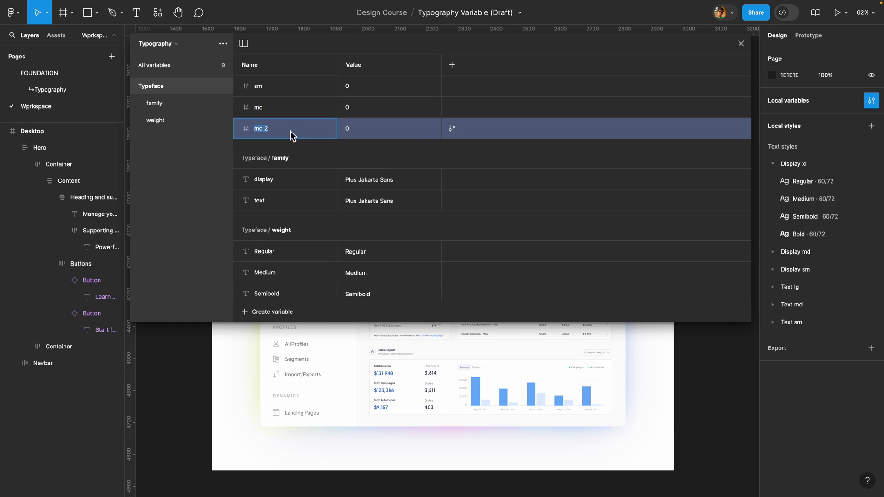
type("lg")
Duplicate the lg number variable as xl, and the xl variable as 2xl
key("ctrl+d")
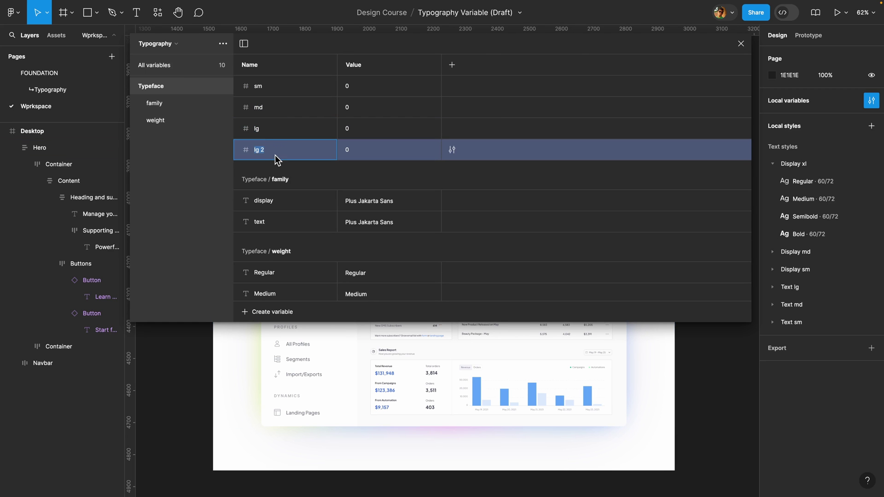
type("xl")
right_click(302, 150)
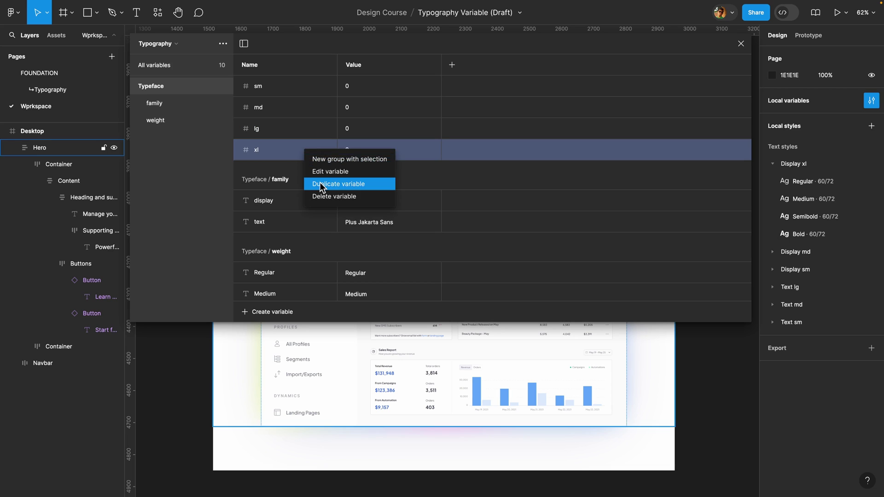
left_click(322, 184)
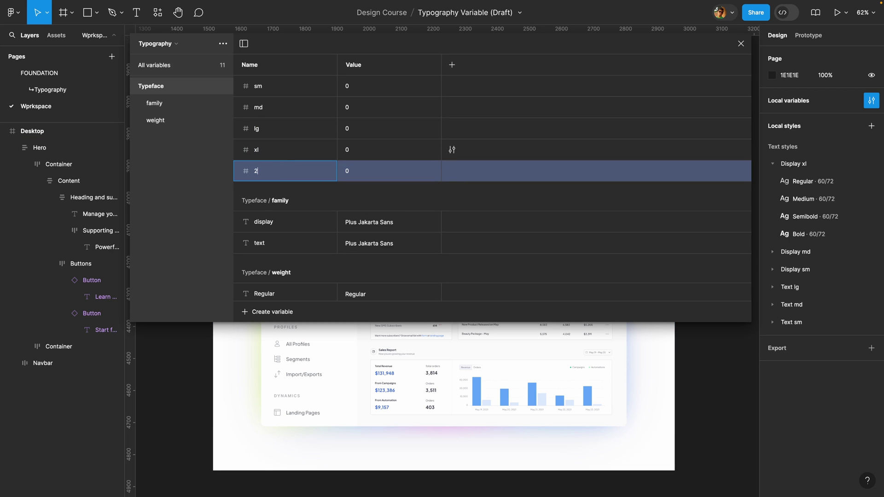
Duplicate the 2xl number variable and name the copy 3xl
right_click(295, 171)
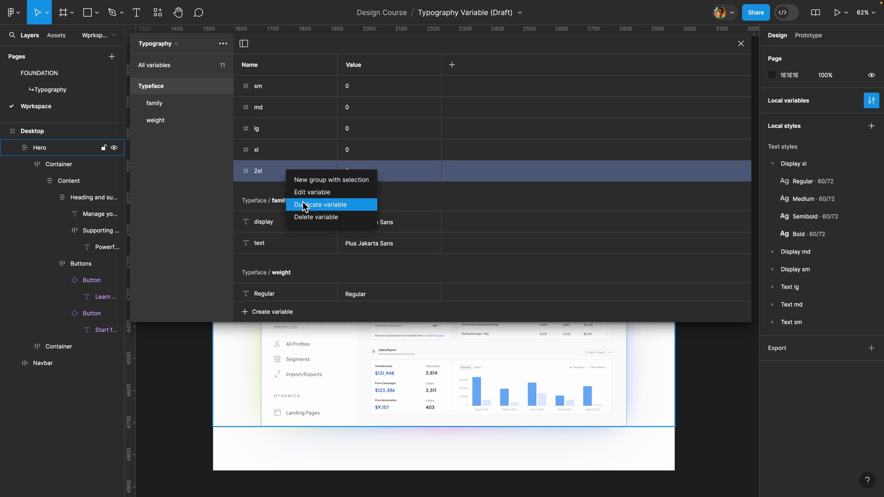
left_click(305, 203)
type("3")
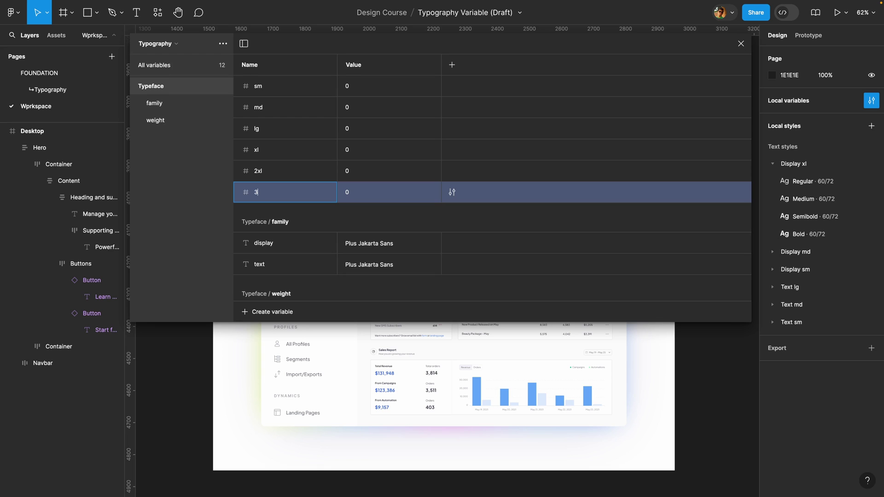
type("xl")
key("Return")
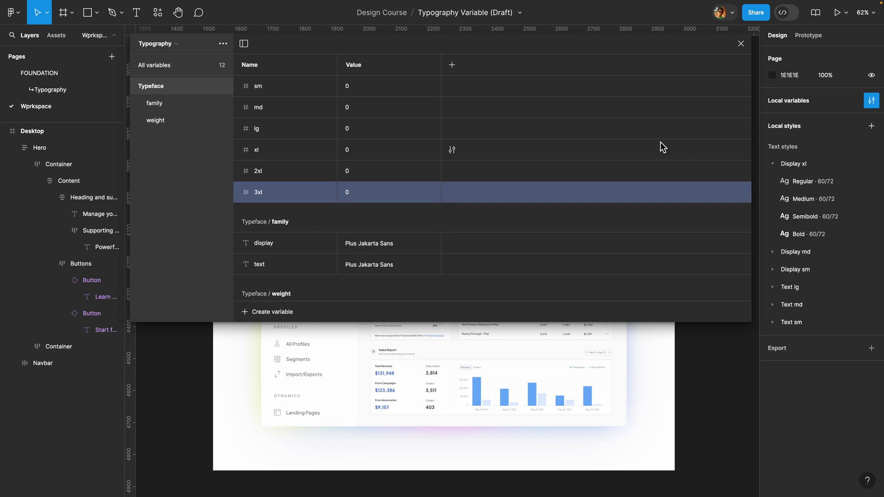
Expand the Text sm text styles to check their font size and set the sm variable's value to 14
left_click(773, 163)
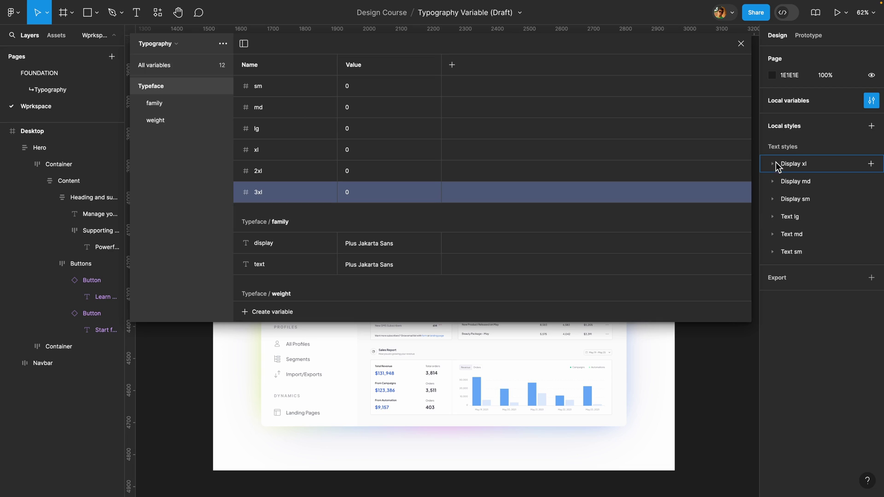
left_click(773, 252)
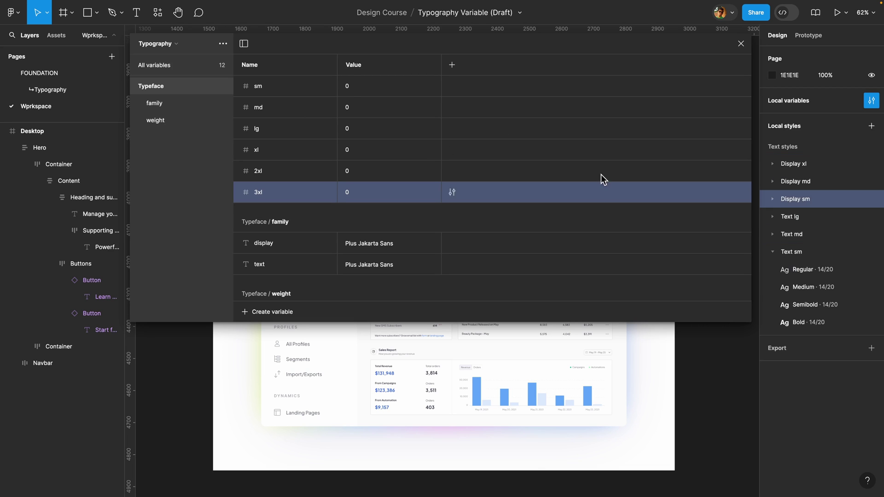
double_click(351, 86)
type("14")
key("Return")
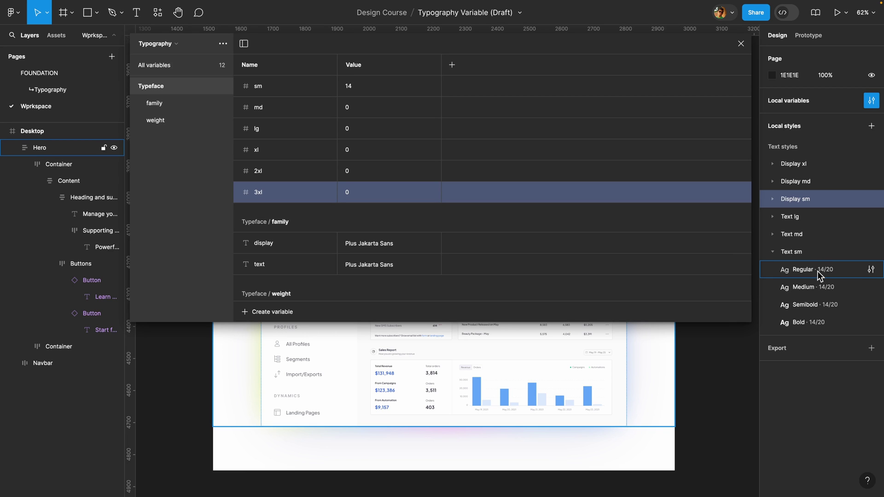
Set the md variable to 16 and the lg variable to 20, matching the Text md and Text lg styles
left_click(774, 252)
left_click(773, 235)
double_click(351, 107)
type("16")
left_click(772, 234)
left_click(773, 216)
double_click(351, 128)
type("20")
Set the xl variable's value to 30 to match the Display sm text styles
left_click(770, 219)
left_click(769, 219)
left_click(770, 201)
double_click(352, 149)
type("3")
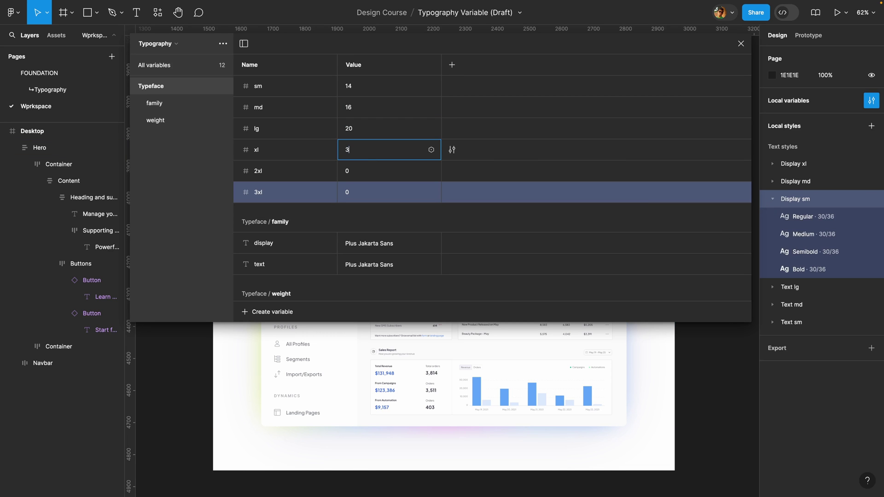
type("0")
Set the 2xl variable to 36 and the 3xl variable to 60, matching the Display md and Display xl styles
left_click(773, 199)
left_click(772, 181)
double_click(366, 173)
type("36")
left_click(772, 182)
left_click(773, 164)
double_click(438, 193)
type("60")
left_click(377, 212)
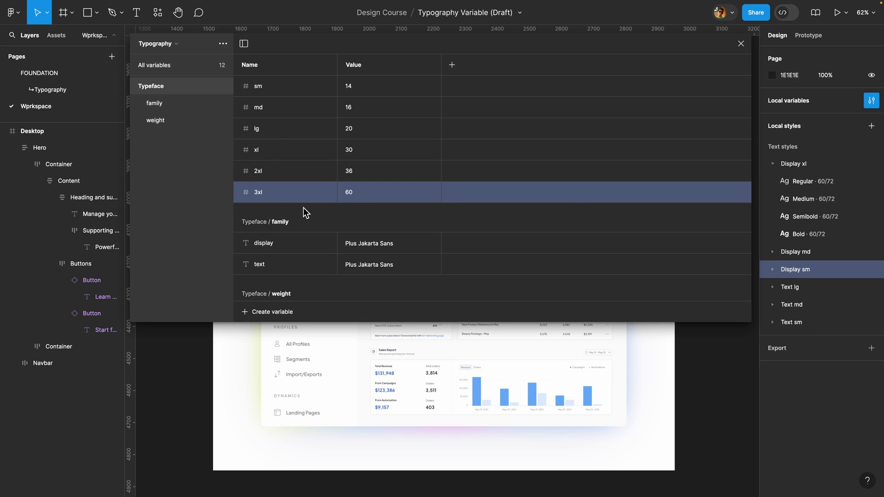
Put the number variables sm through 3xl into a new group named size under Typeface
left_click(297, 87, "shift")
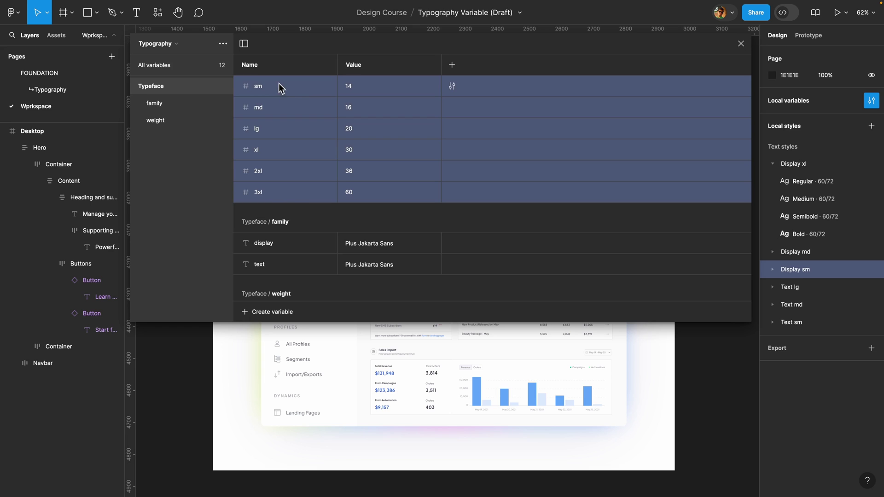
right_click(286, 84)
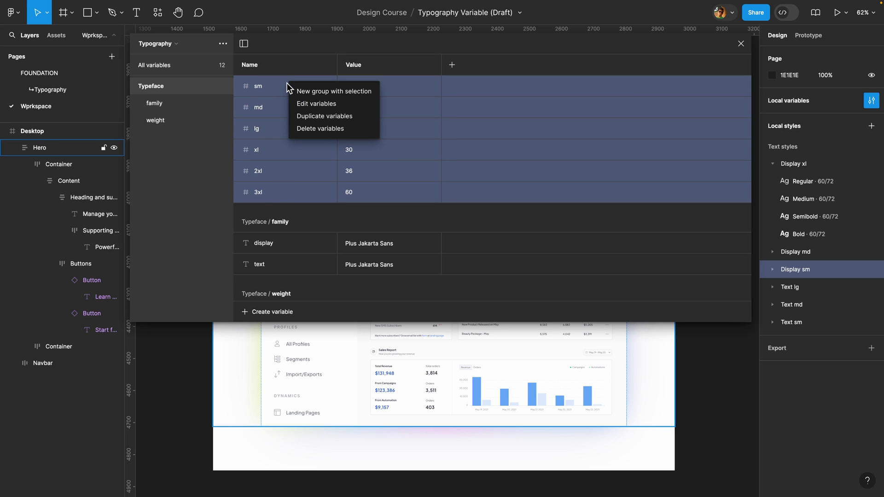
left_click(332, 95)
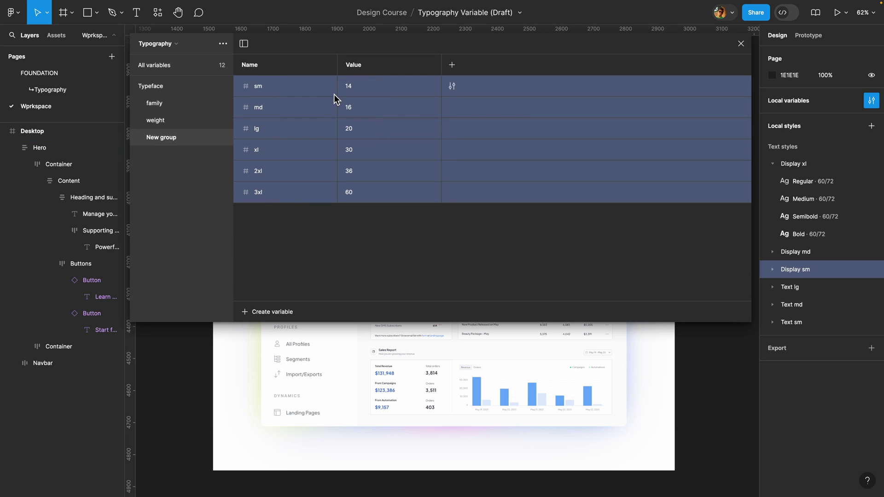
double_click(162, 140)
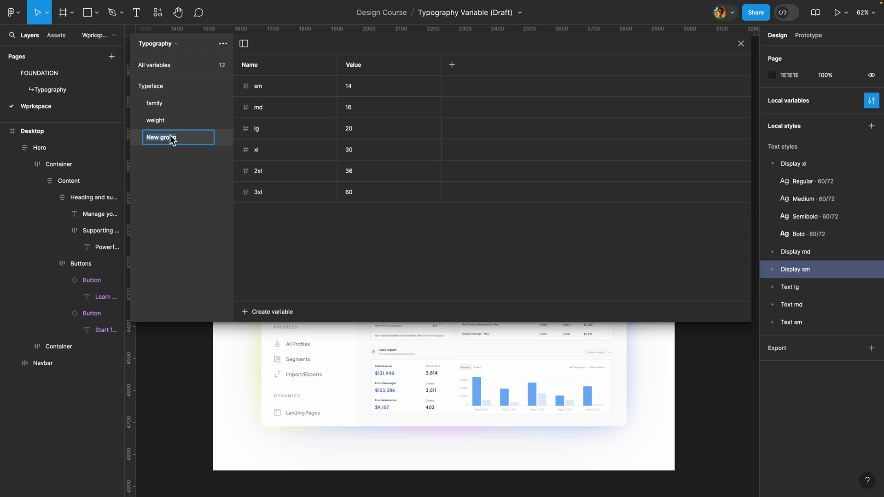
type("size")
key("Return")
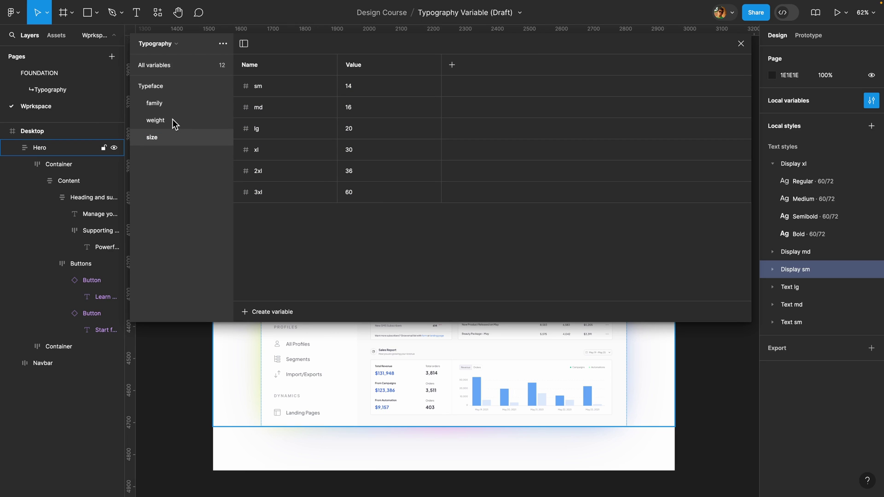
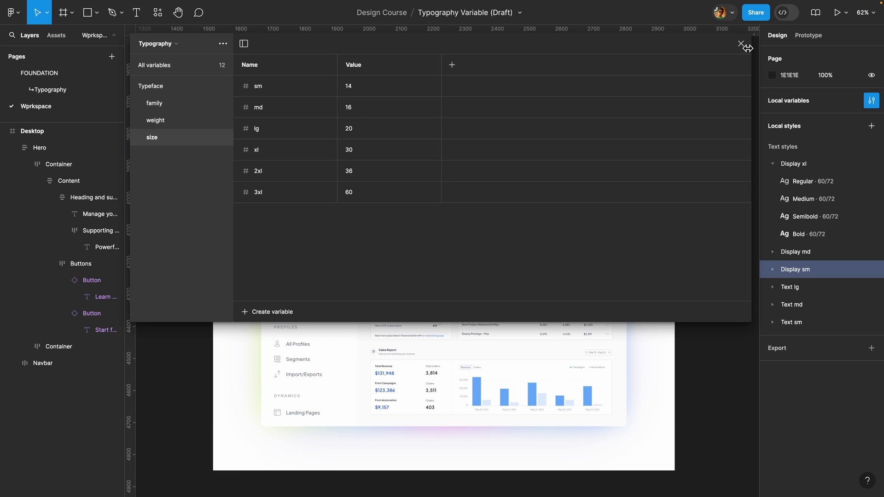
Close the variables window and apply the Typeface/family/display variable as the font family of the Display xl Regular text style
left_click(741, 43)
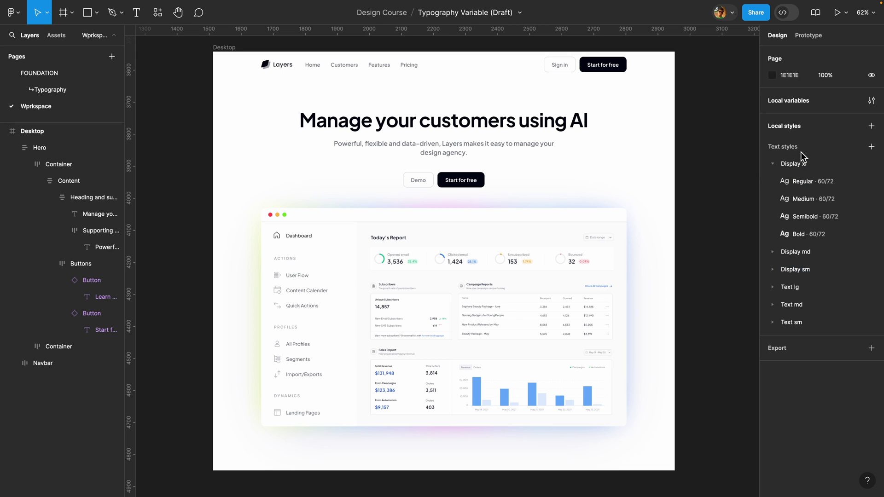
mouse_move(871, 182)
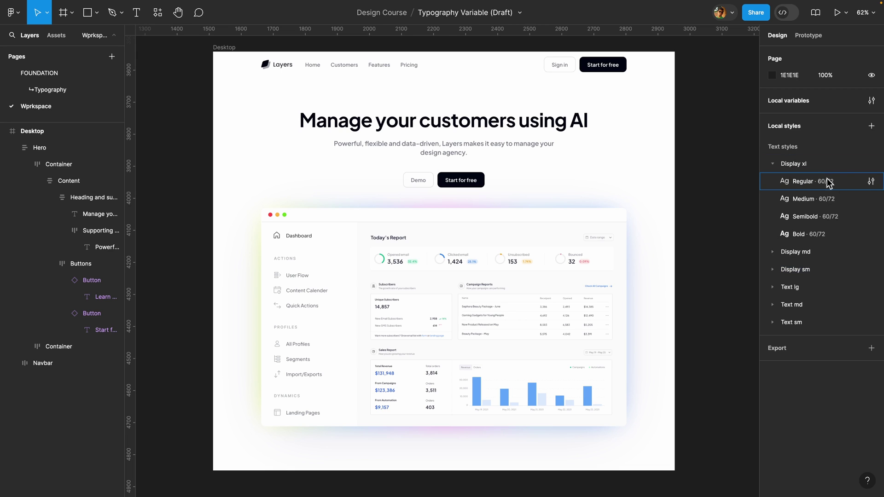
left_click(871, 183)
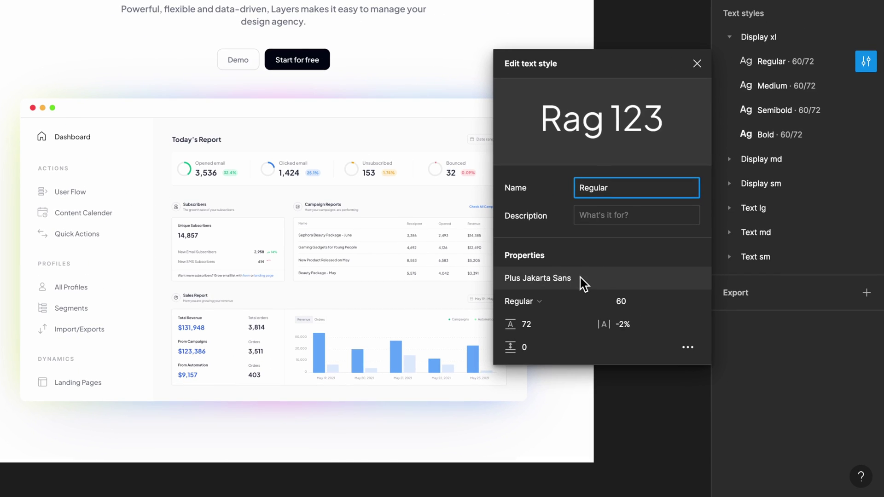
left_click(553, 281)
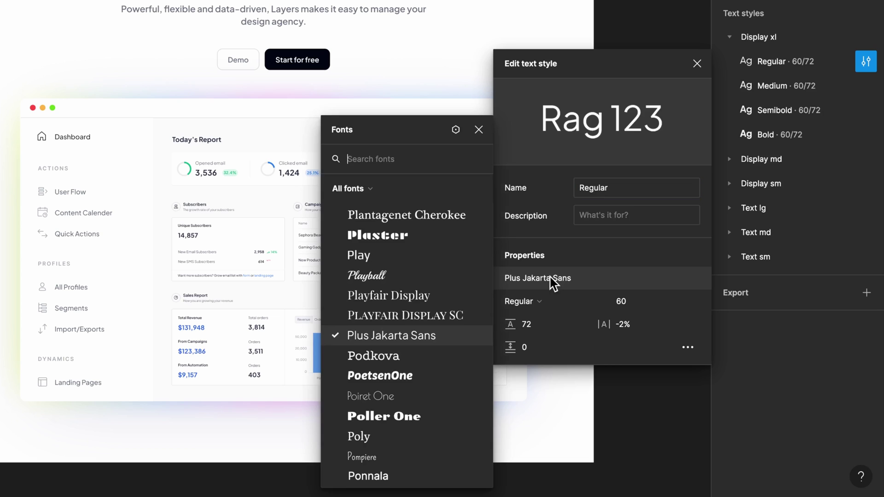
left_click(457, 133)
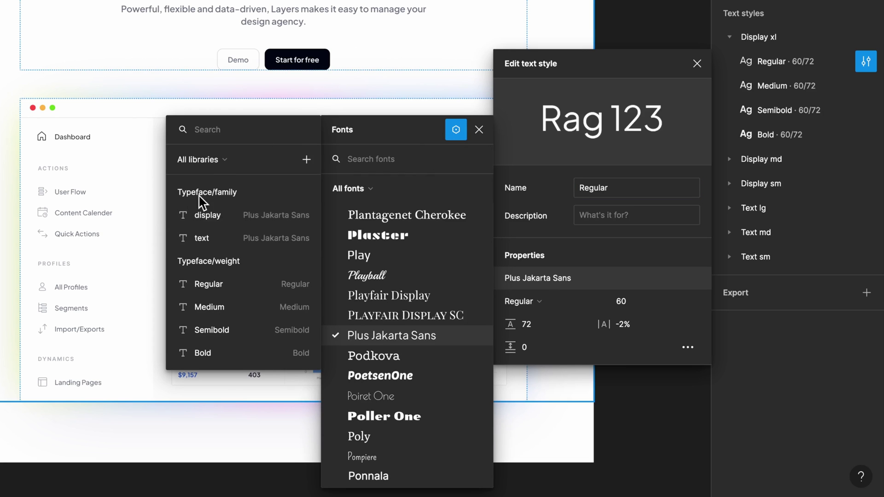
left_click(206, 220)
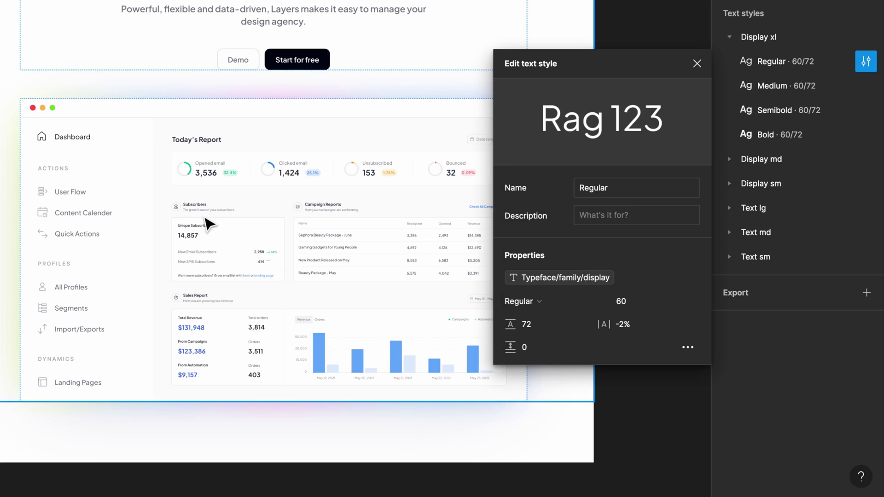
Apply the Typeface/weight/Regular variable to the Display xl Regular style's weight and the 3xl variable to its font size
left_click(566, 305)
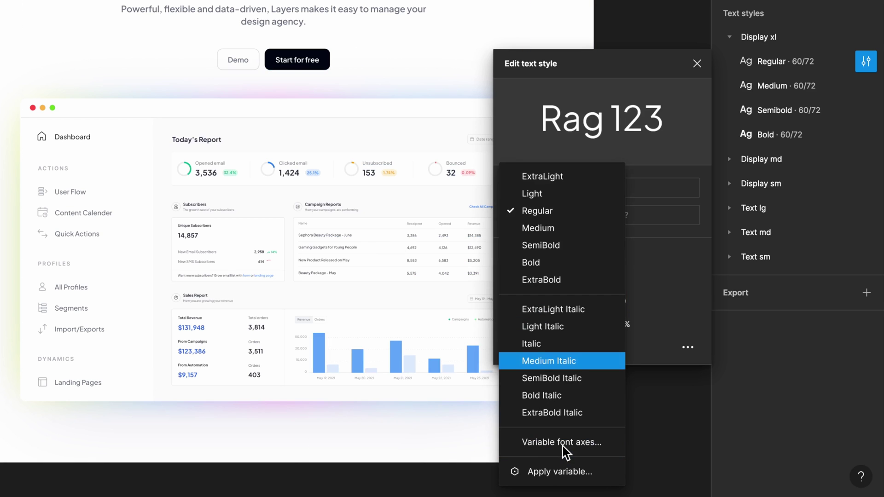
left_click(615, 471)
left_click(404, 384)
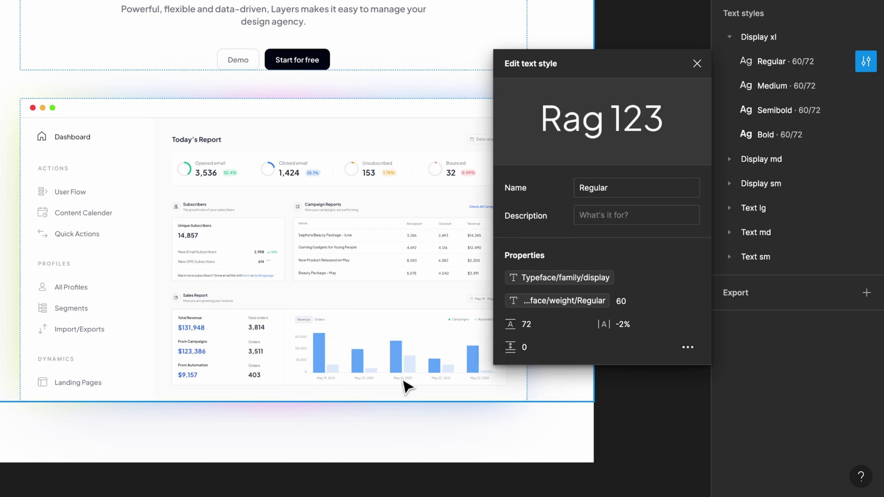
left_click(674, 302)
left_click(637, 471)
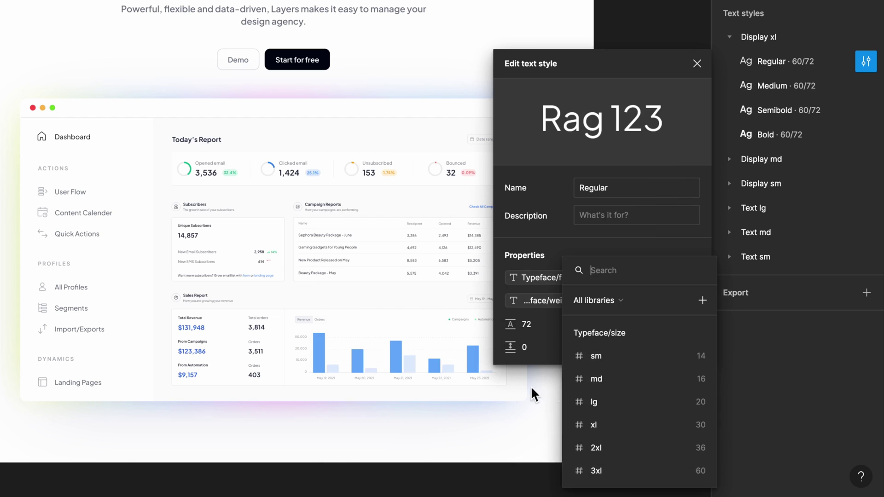
left_click(640, 475)
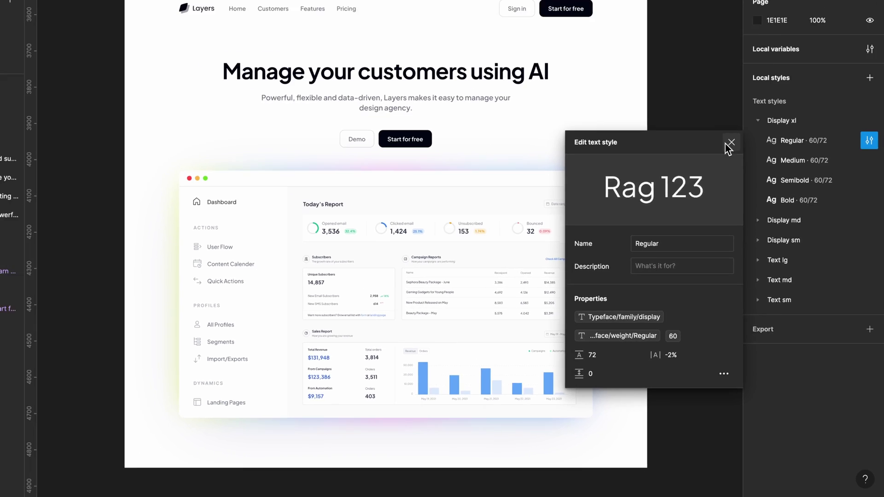
left_click(697, 64)
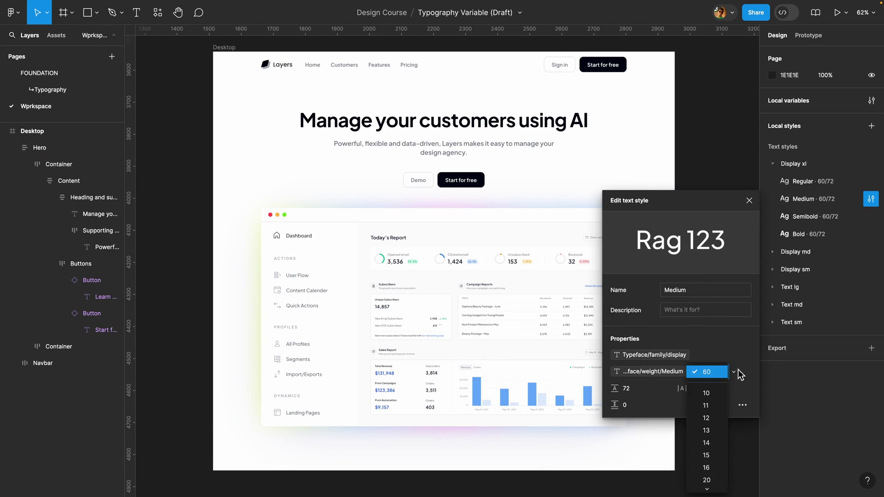
Apply the display family, matching weight and 3xl size variables to the remaining Display xl text styles
left_click(804, 217)
left_click(654, 382)
left_click(589, 442)
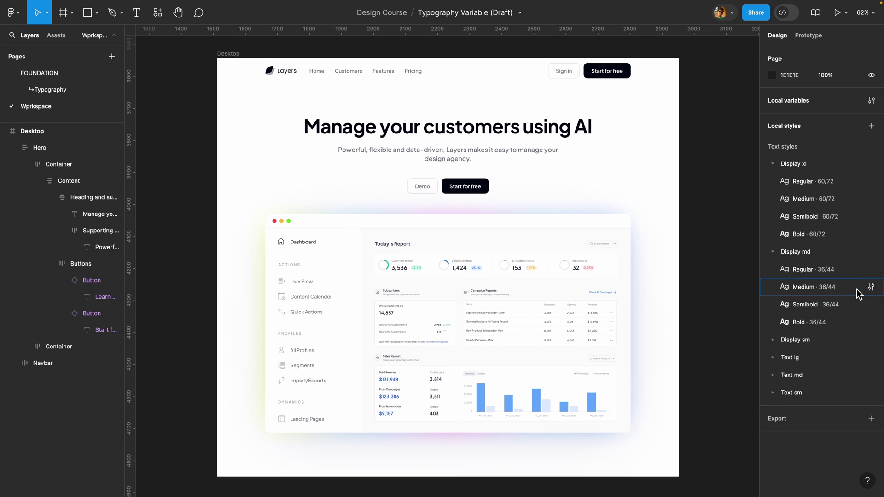
Apply the display family, matching weight and size variables to the Display md and Display sm text styles
left_click(871, 287)
left_click(717, 454)
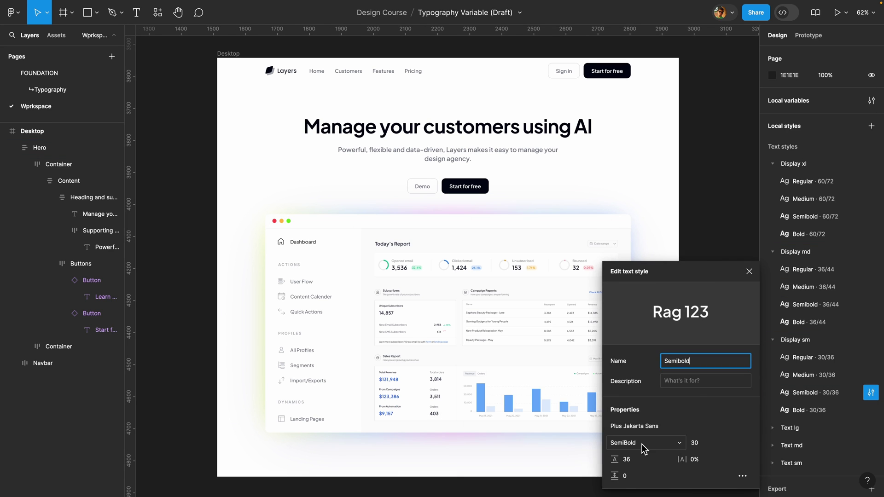
left_click(776, 428)
Apply the Typeface/family/text variable as the font family of the Text lg Regular text style
scroll(775, 426, "down", 1)
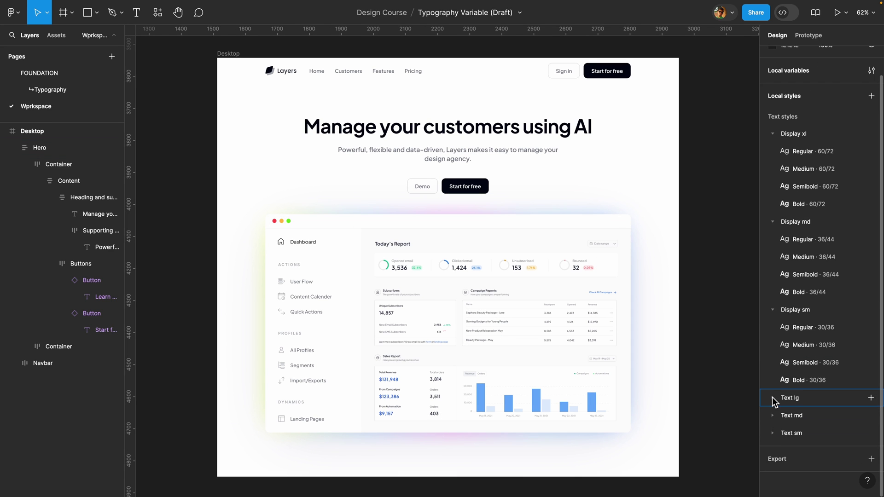
left_click(773, 397)
left_click(870, 416)
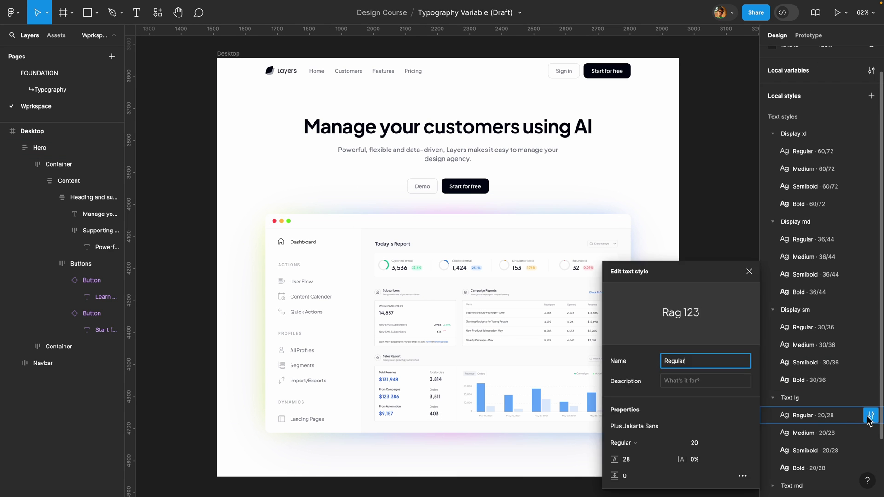
left_click(663, 426)
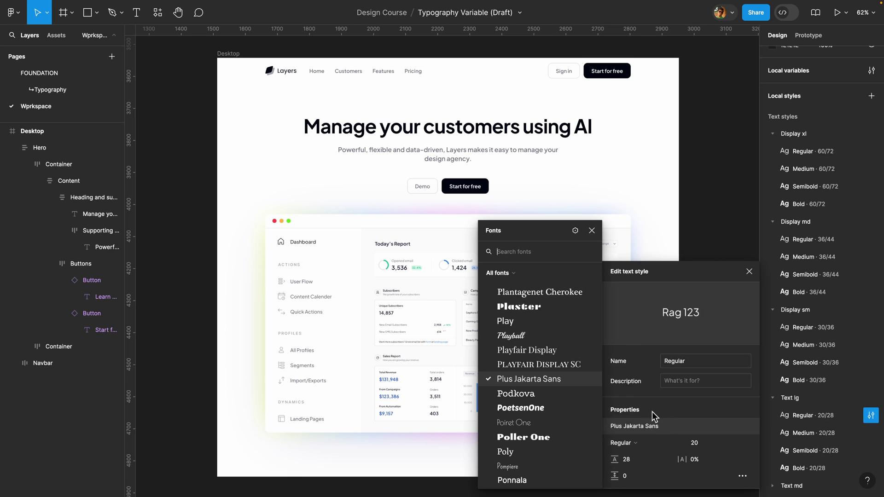
left_click(575, 230)
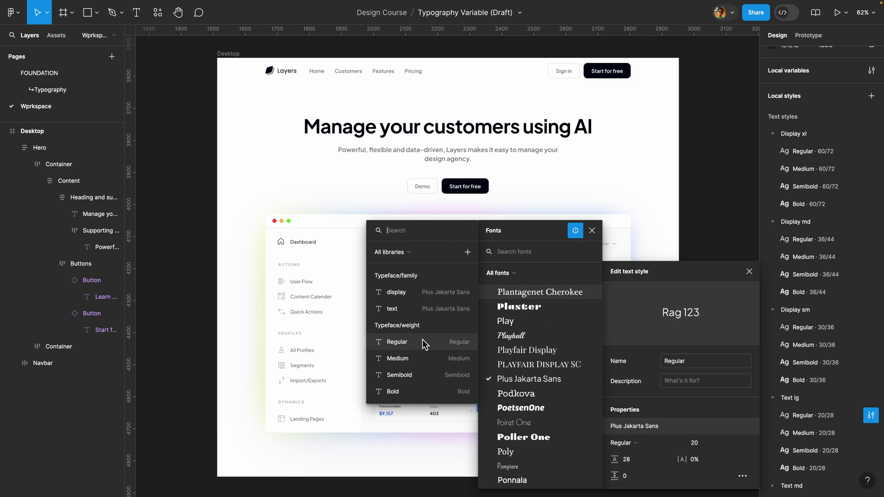
left_click(418, 309)
left_click(749, 271)
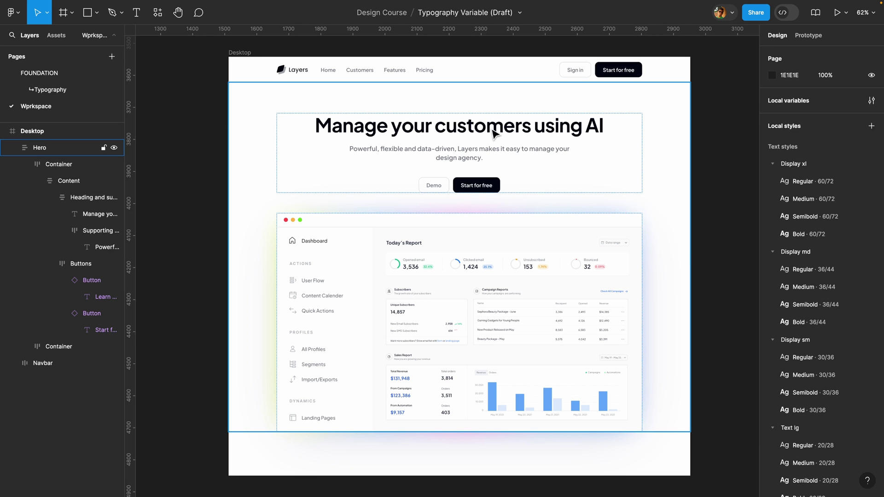
Show the Typeface size group in the local variables window and move the window below the page heading
left_click(871, 101)
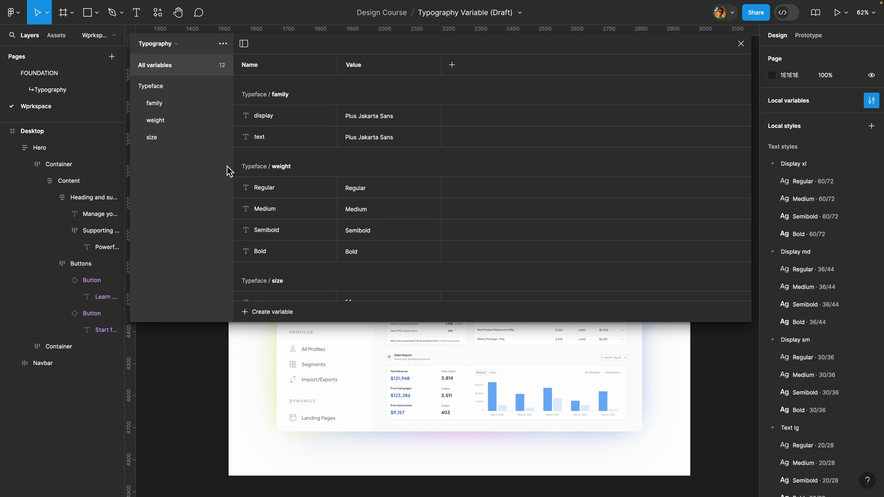
left_click(167, 140)
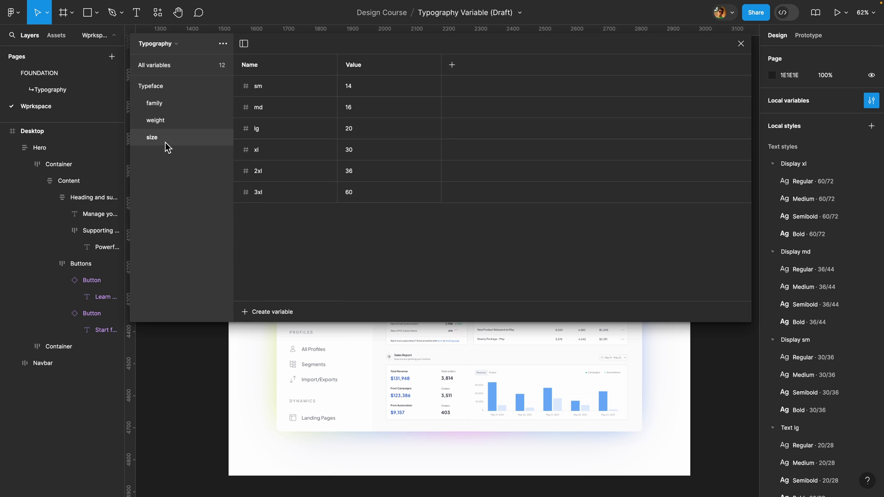
left_click(357, 196)
left_click_drag(339, 38, 486, 173)
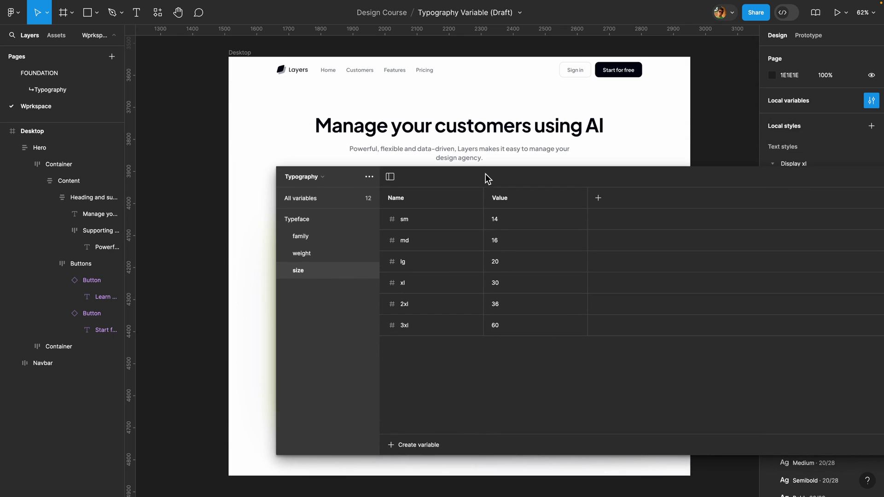
Try the value 72 for the 3xl size variable and restore it to 60
left_click(501, 324)
type("72")
key("Return")
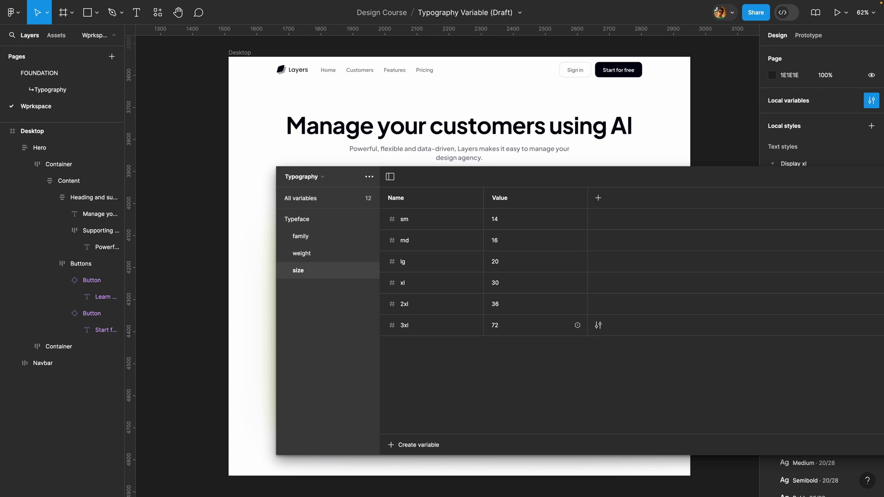
type("60")
key("Return")
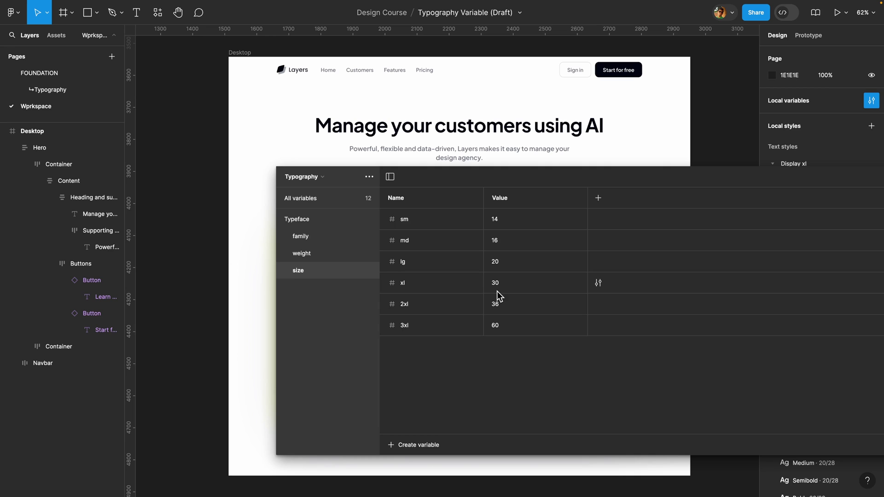
Set the text variable in the Typeface family group to Inter, with the variables window moved clear of the text styles
left_click(322, 236)
left_click_drag(431, 178, 361, 214)
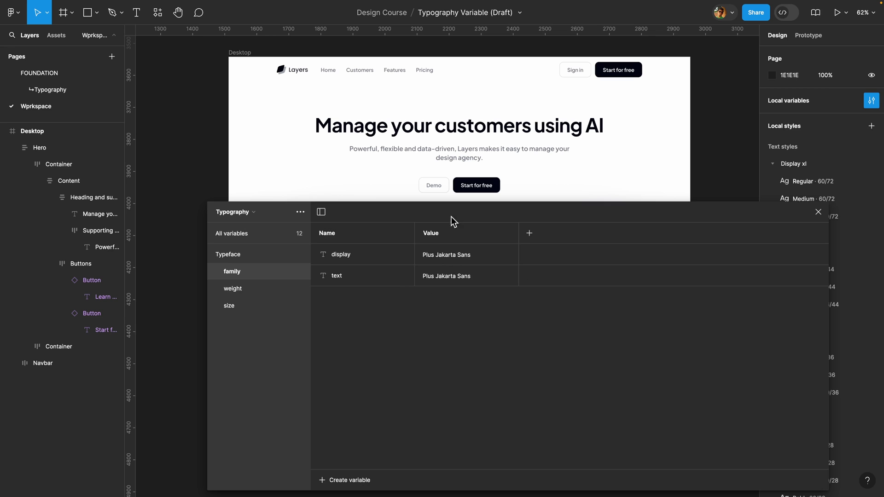
left_click_drag(491, 214, 383, 208)
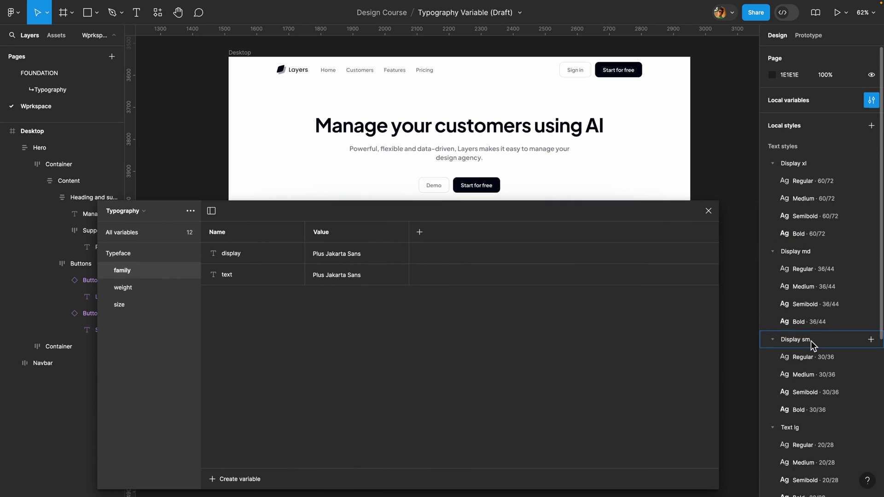
scroll(811, 344, "down", 5)
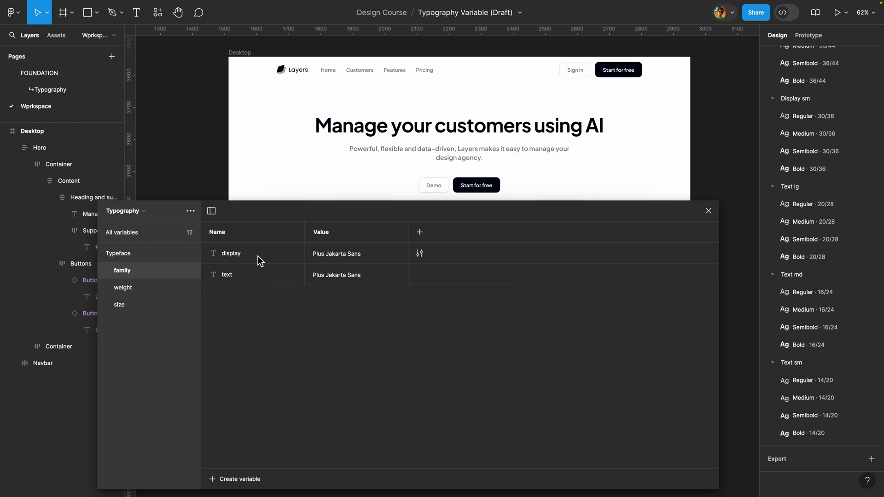
double_click(305, 275)
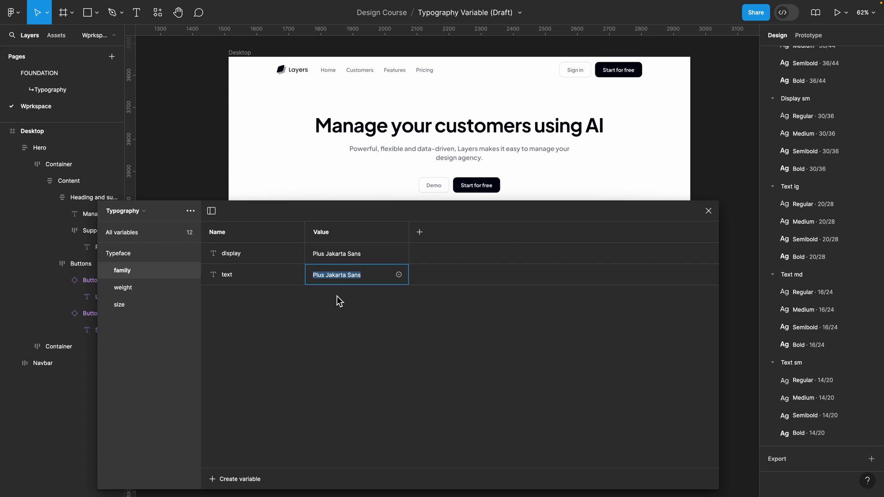
type("Inter")
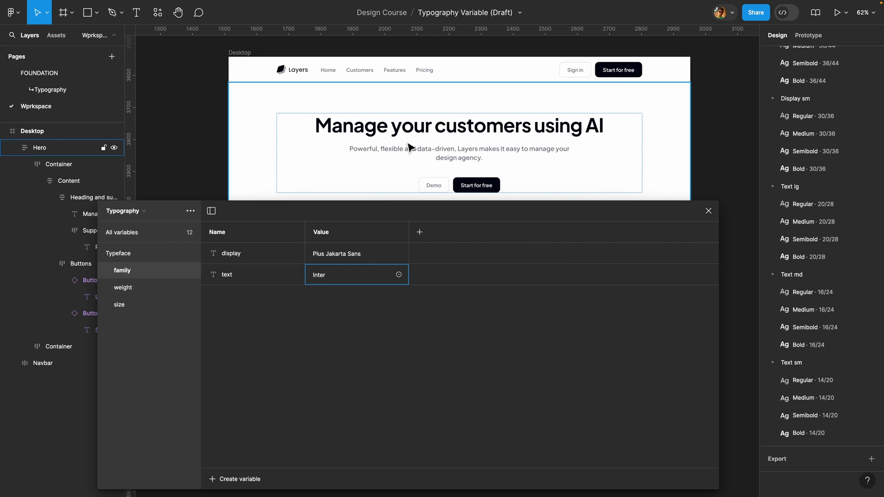
key("Return")
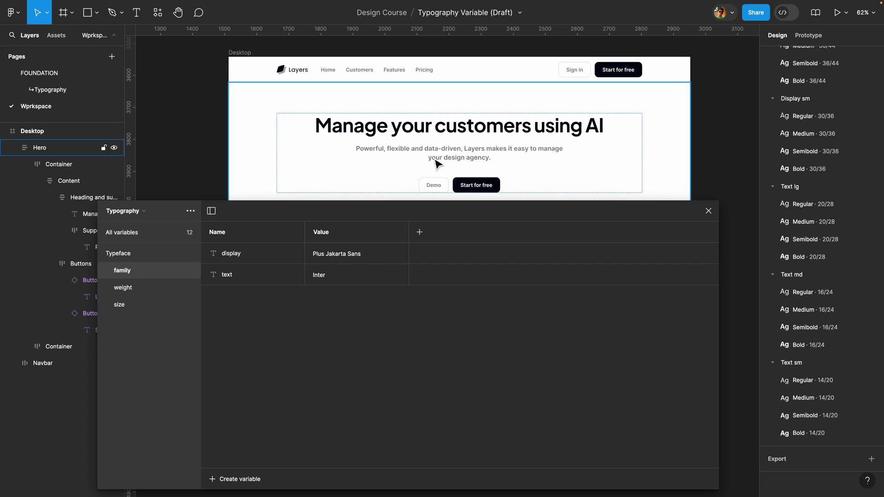
Collapse the Text lg, Text md and Text sm groups in the local text styles
left_click(773, 186)
left_click(773, 204)
left_click(772, 222)
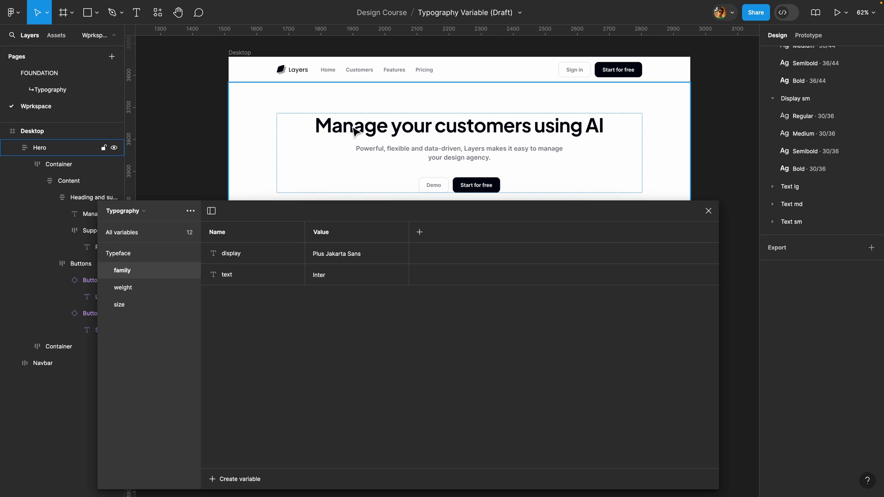
Set the display font family variable to Inter
double_click(356, 255)
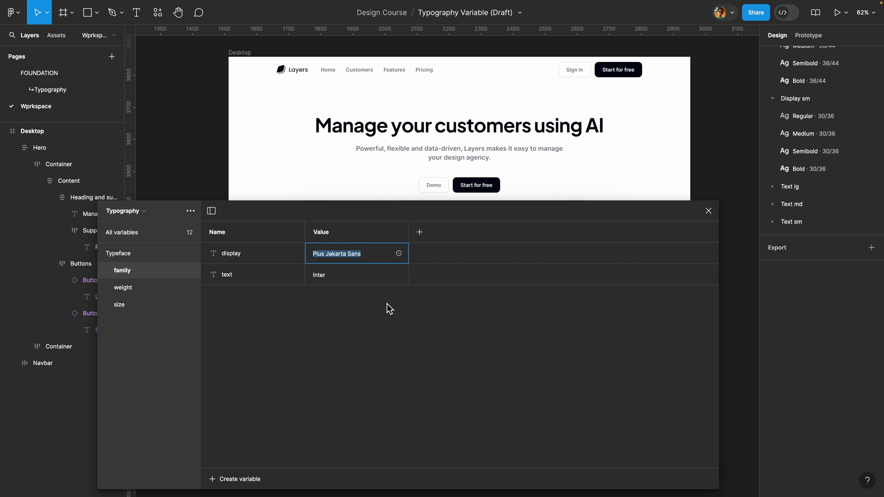
type("Inter")
key("Return")
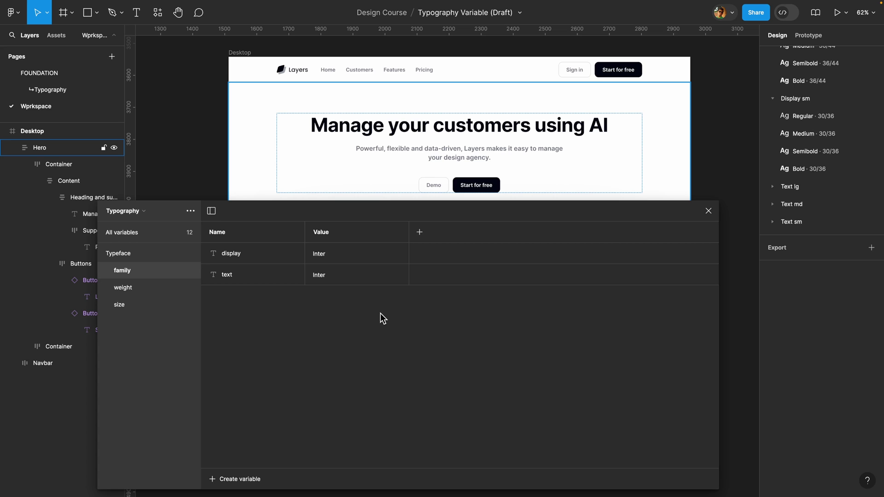
Add a second mode named Mobile to the Typography collection and rename the first mode Desktop
left_click(119, 306)
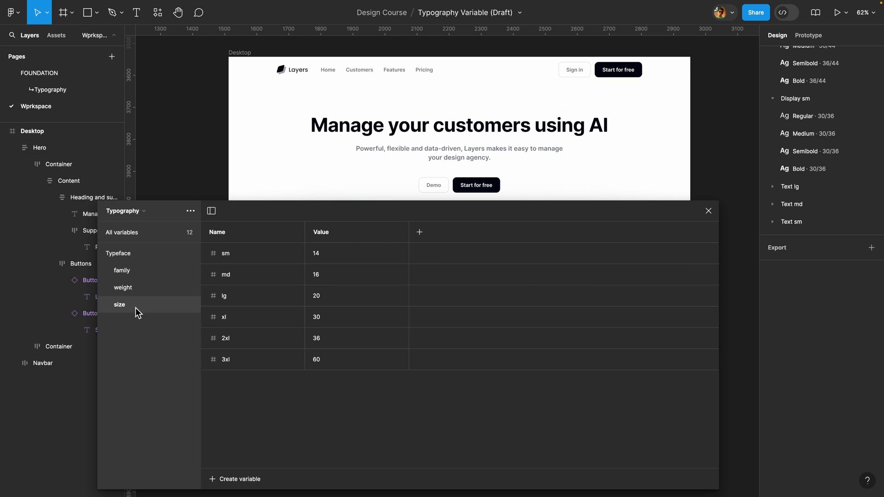
left_click(420, 233)
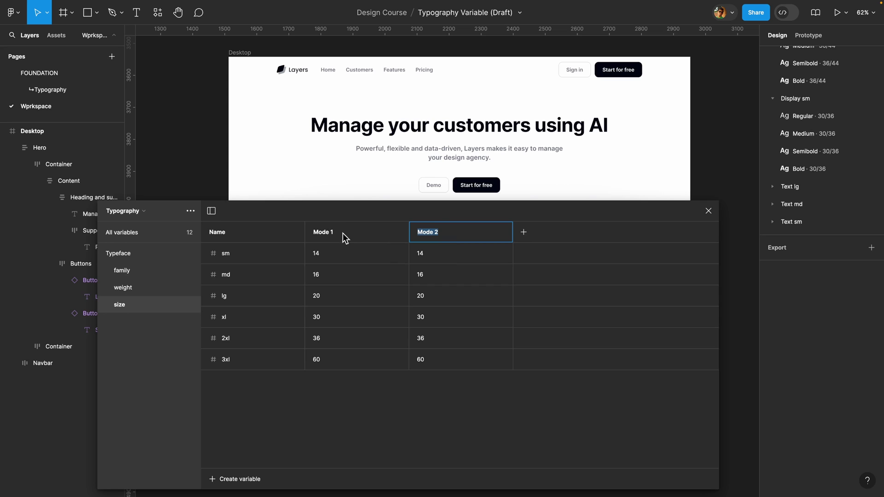
type("Mobile")
double_click(325, 236)
type("Desktop")
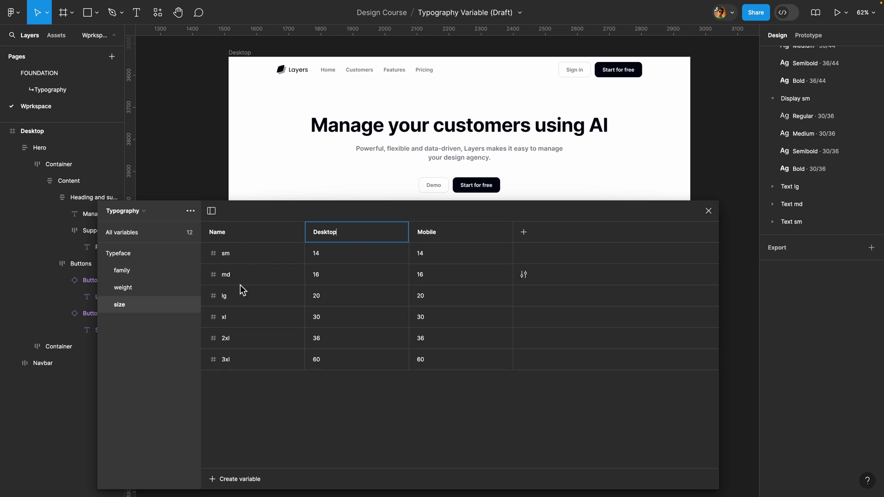
Set the Mobile sizes to 40 for 3xl, 30 for 2xl and 24 for xl, and close the variables window
left_click(428, 359)
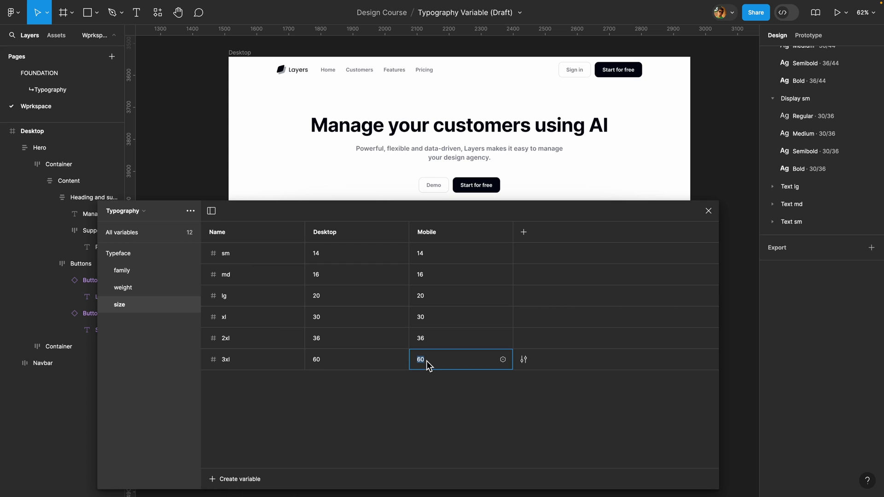
type("40")
key("Return")
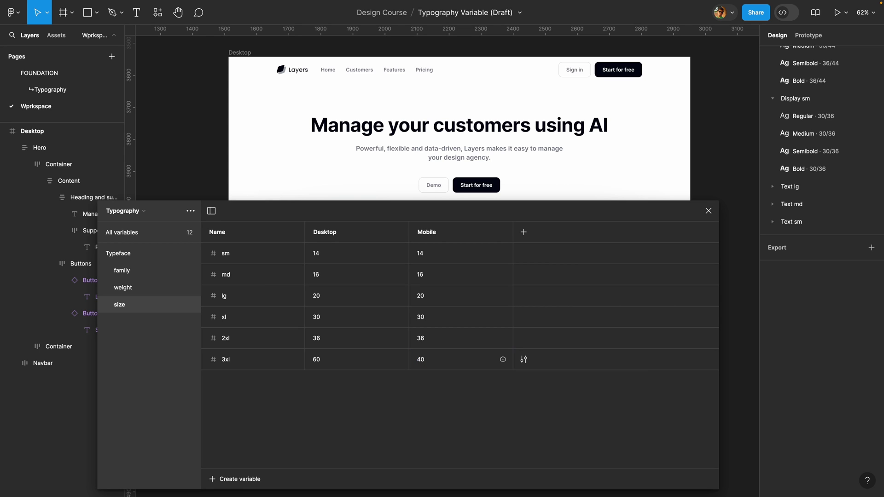
left_click(428, 338)
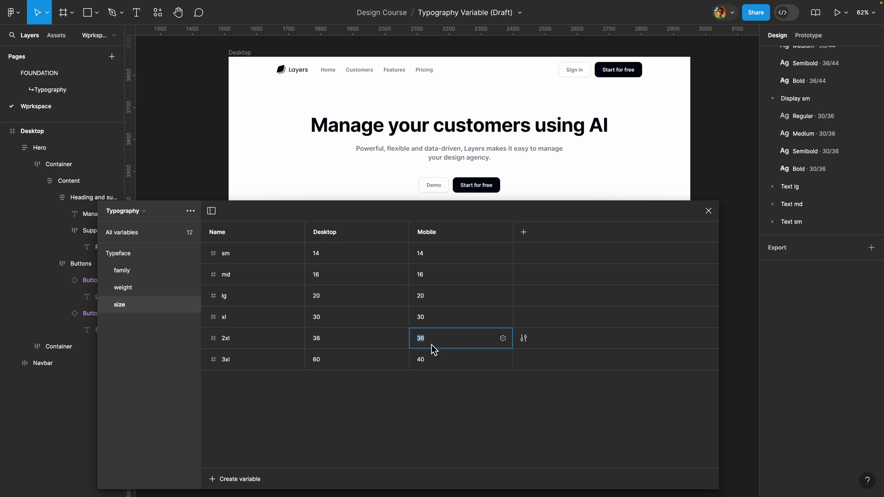
type("30")
key("Return")
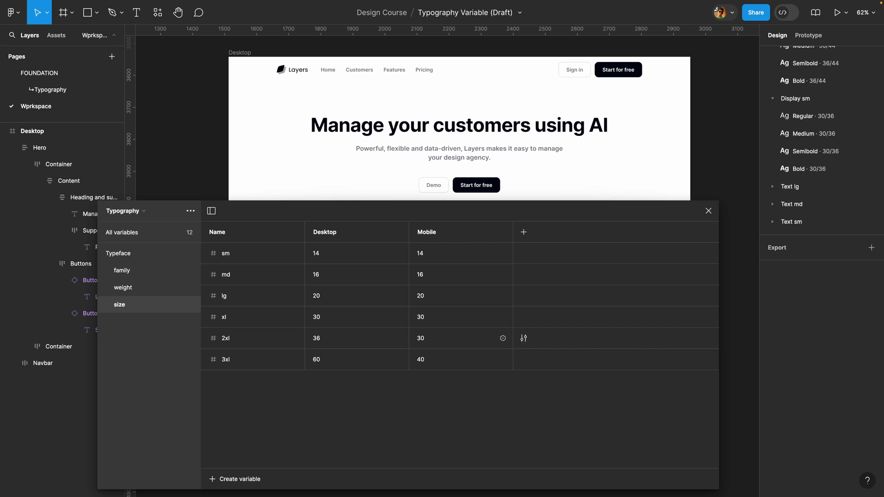
left_click(429, 316)
type("24")
key("Return")
left_click(708, 211)
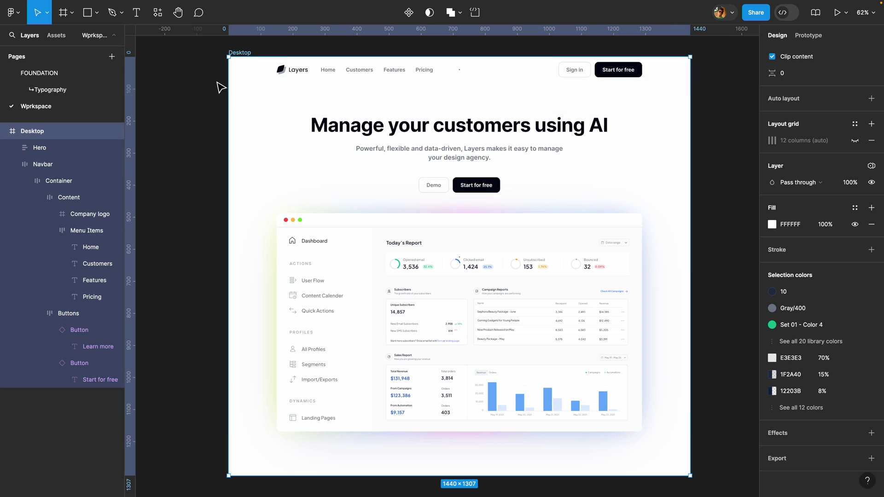
Set the Desktop frame's Typography variable mode to Desktop
left_click(12, 165)
scroll(221, 163, "right", 3)
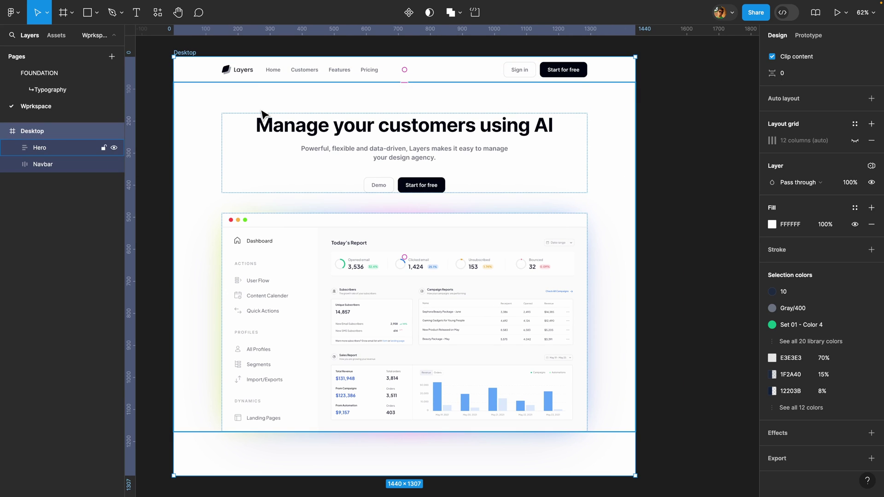
scroll(265, 117, "down", 1)
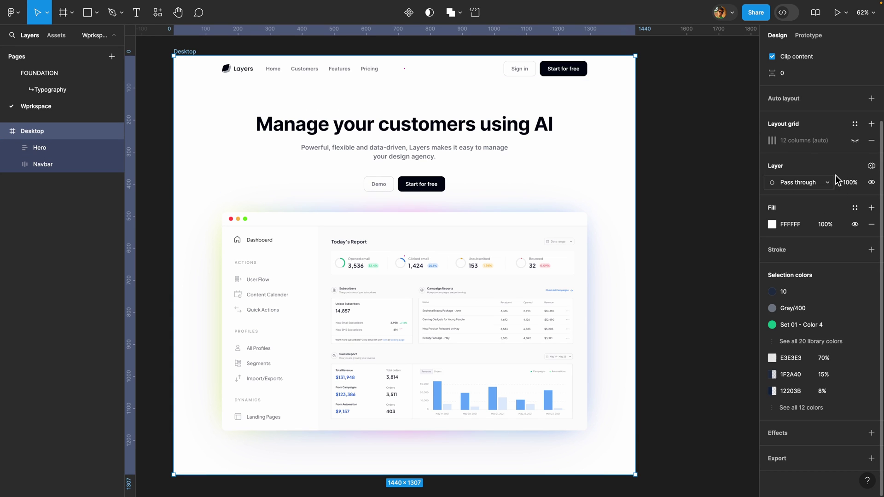
left_click(872, 167)
mouse_move(852, 199)
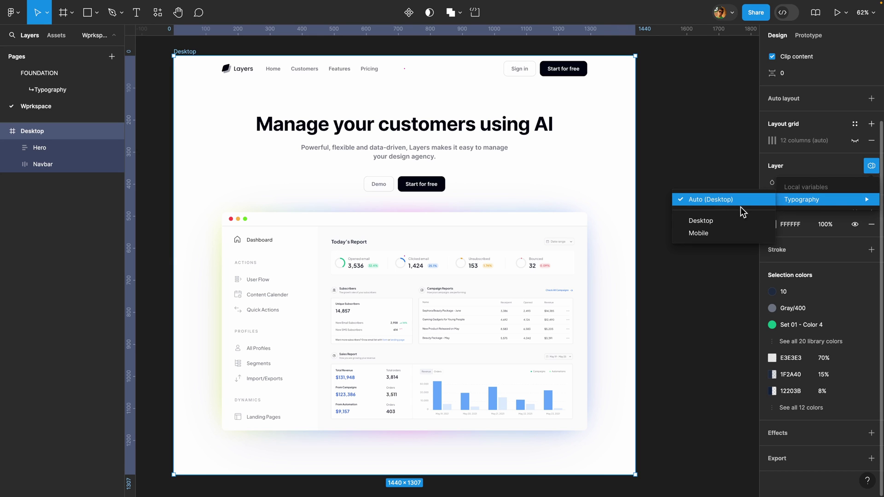
left_click(720, 223)
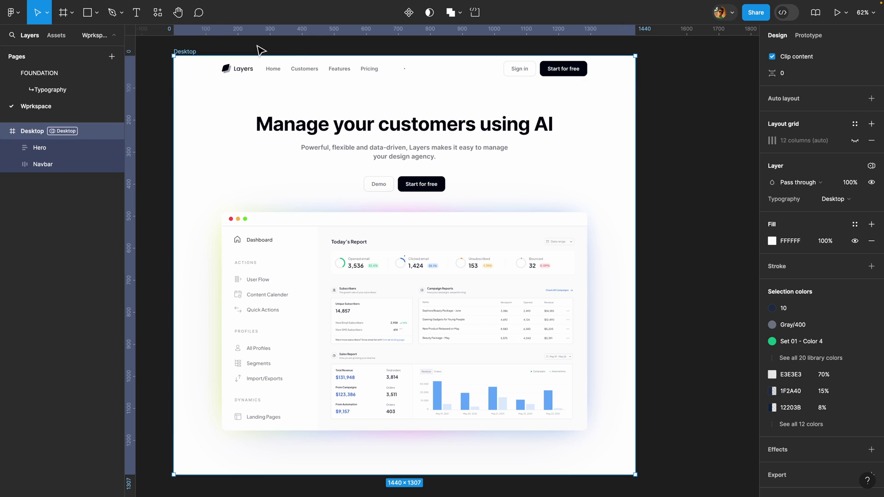
Add an iPhone 14 & 15 Pro Max frame beside the Desktop frame
scroll(666, 160, "down", 3)
key("f")
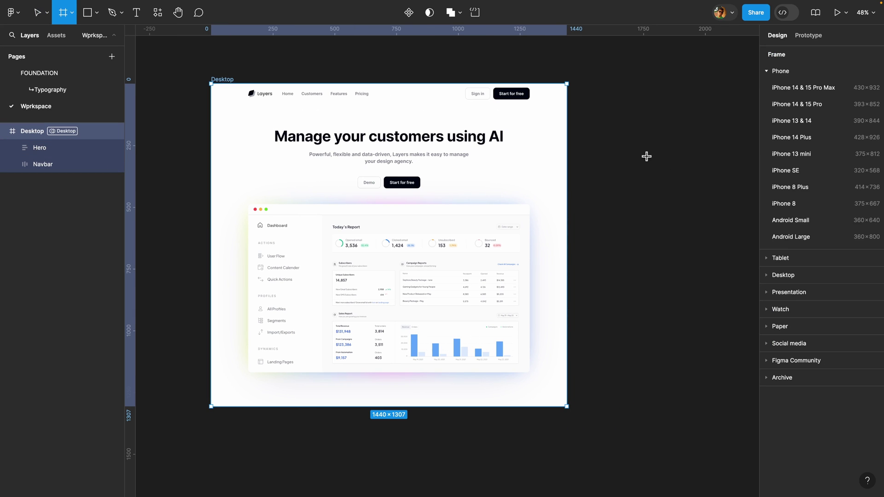
left_click(812, 95)
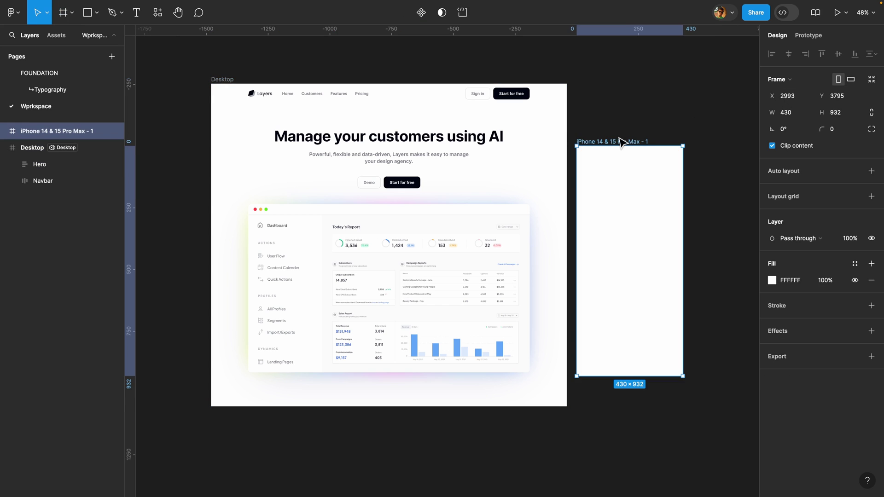
Copy the Desktop frame's hero text container with heading, supporting text and buttons into the iPhone 14 & 15 Pro Max frame
left_click(417, 151)
double_click(408, 147)
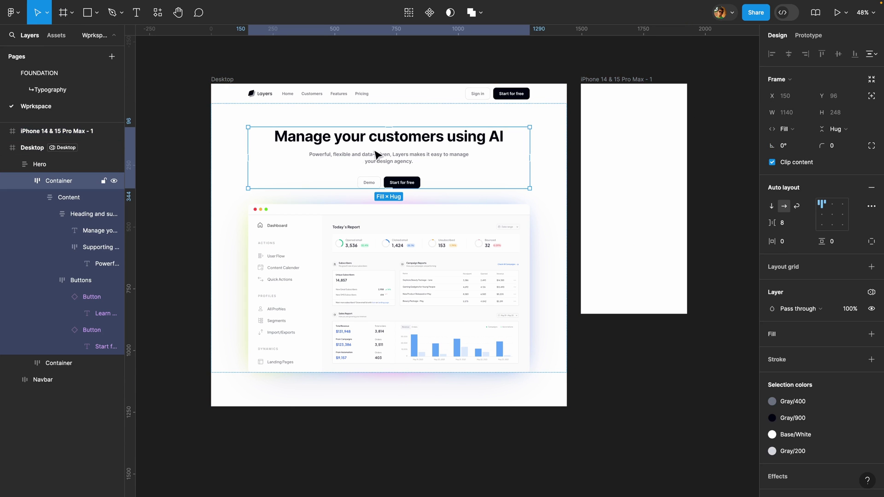
key("ctrl+c")
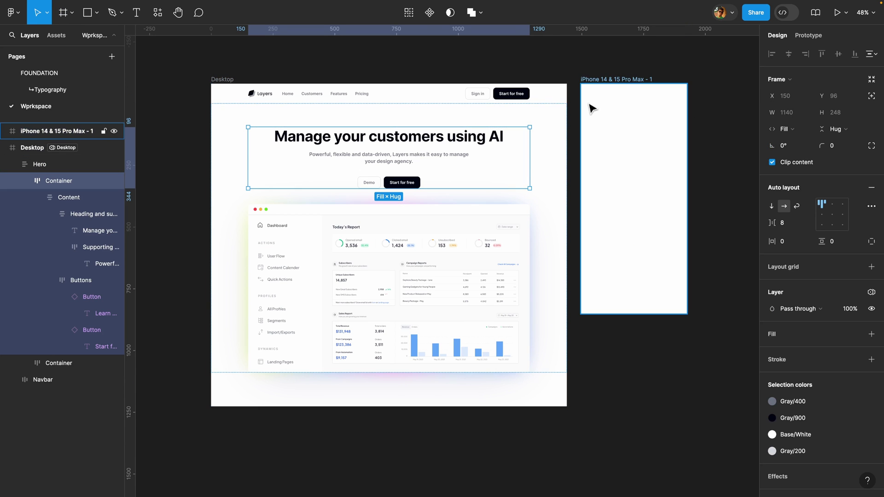
left_click(610, 82)
key("ctrl+v")
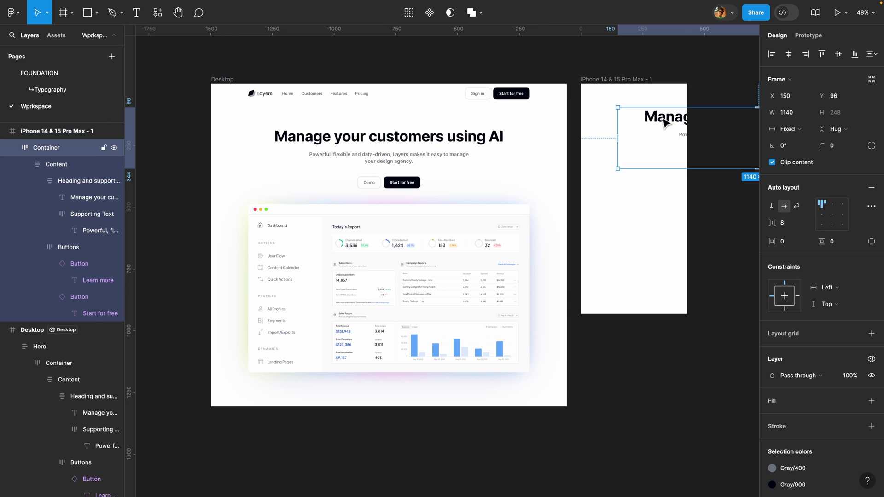
Align the pasted container with the iPhone frame's left edge and narrow it to about 697 wide
key("shift+n")
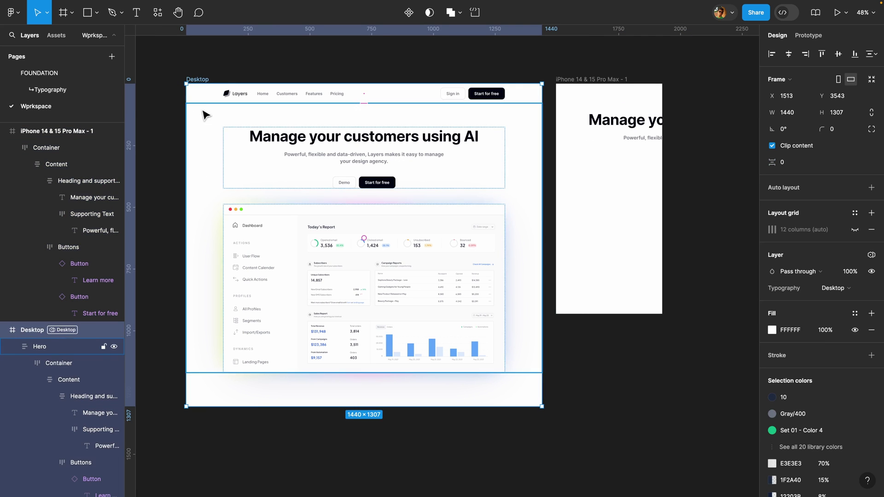
key("ctrl+z")
left_click_drag(683, 133, 596, 138)
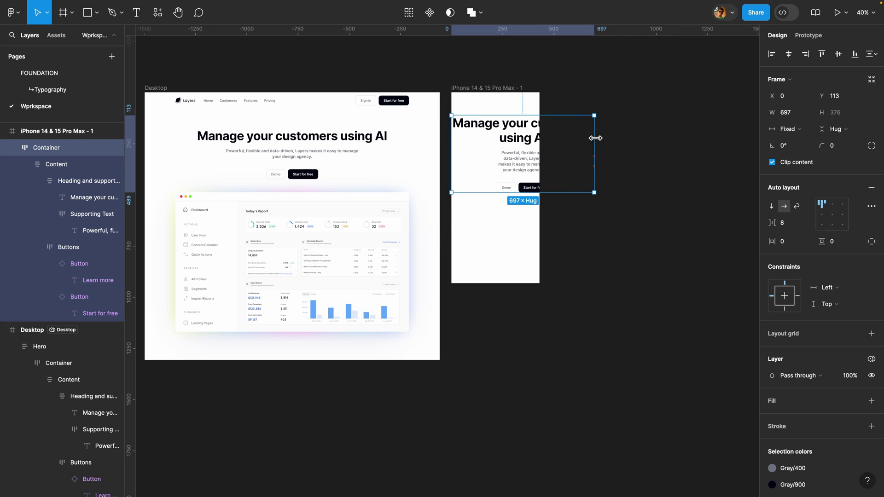
Set the iPhone frame's Typography variable mode to Mobile
scroll(534, 140, "up", 2)
left_click(508, 126, "ctrl")
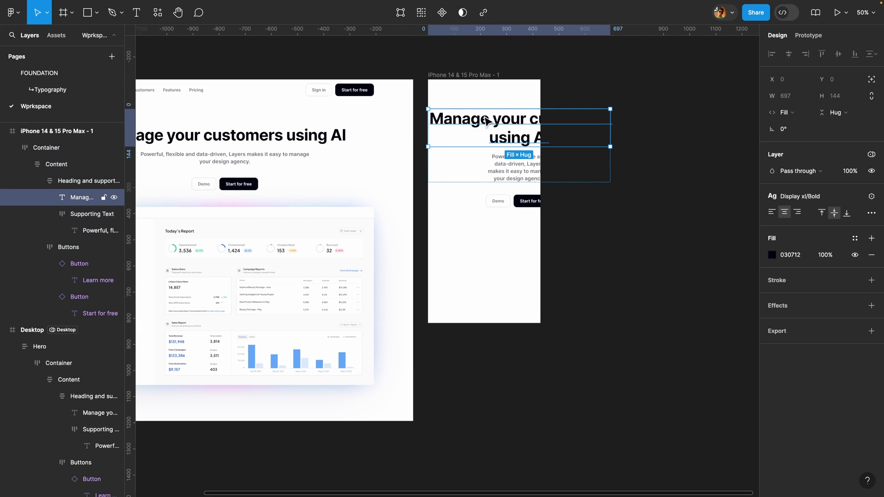
left_click(810, 196)
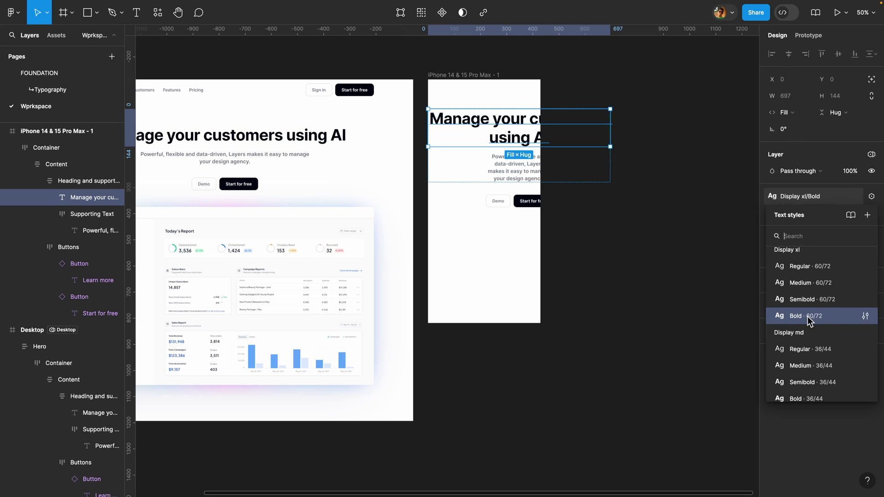
left_click(687, 248)
left_click(490, 77)
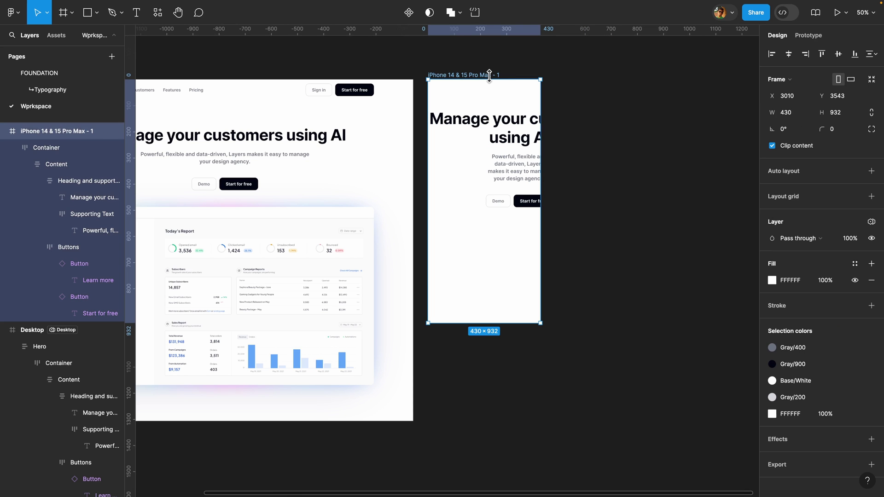
left_click(872, 222)
mouse_move(824, 256)
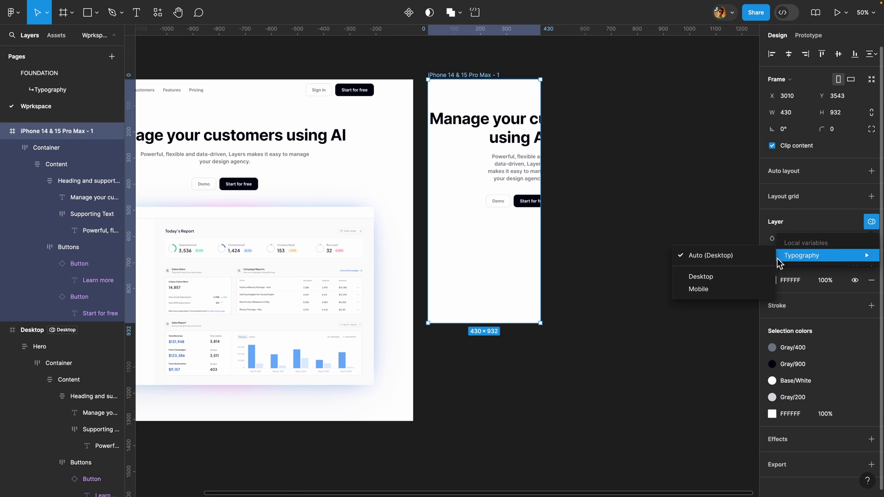
left_click(717, 289)
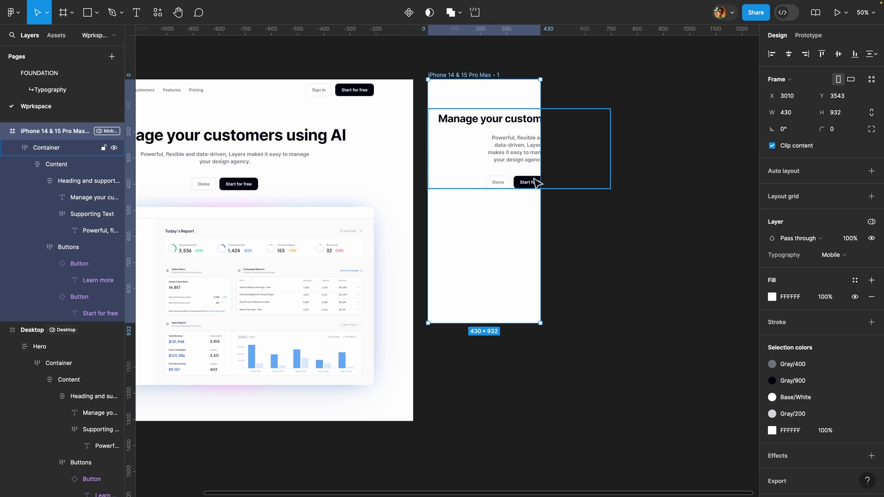
Check the iPhone heading's text style and compare the Desktop and Mobile values of the size variables
double_click(520, 131)
double_click(506, 125)
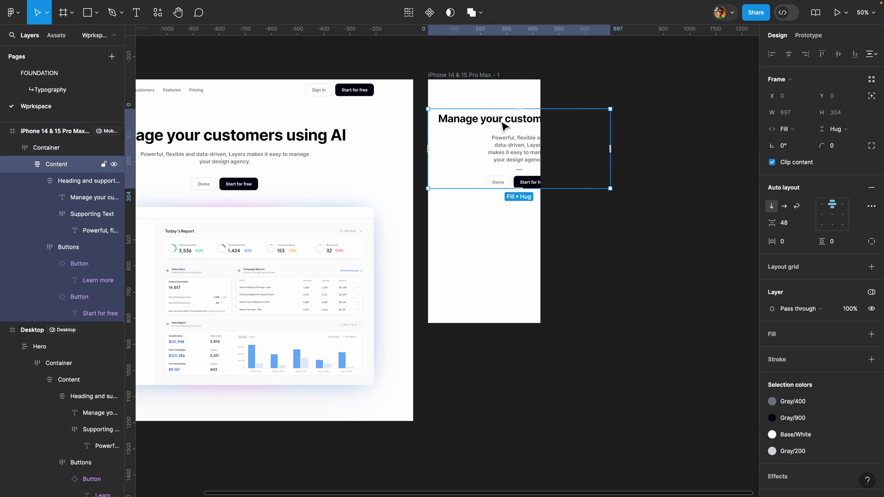
double_click(504, 125)
double_click(502, 126)
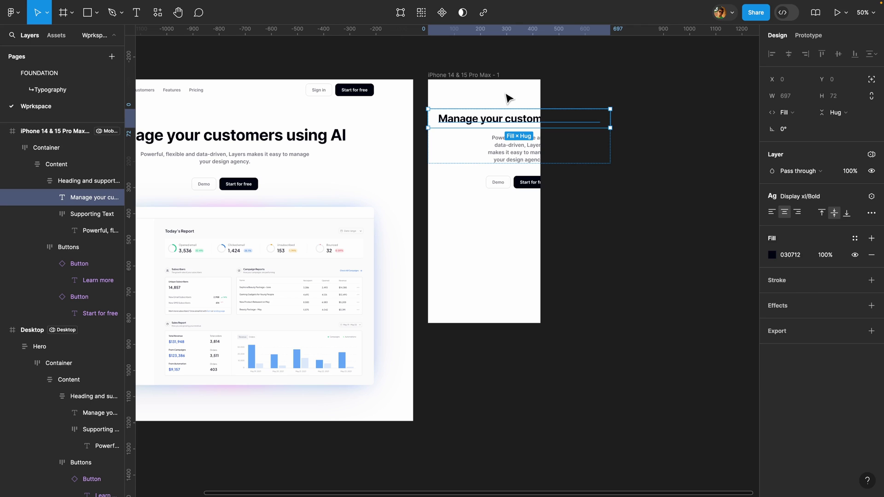
left_click(723, 79)
left_click(872, 100)
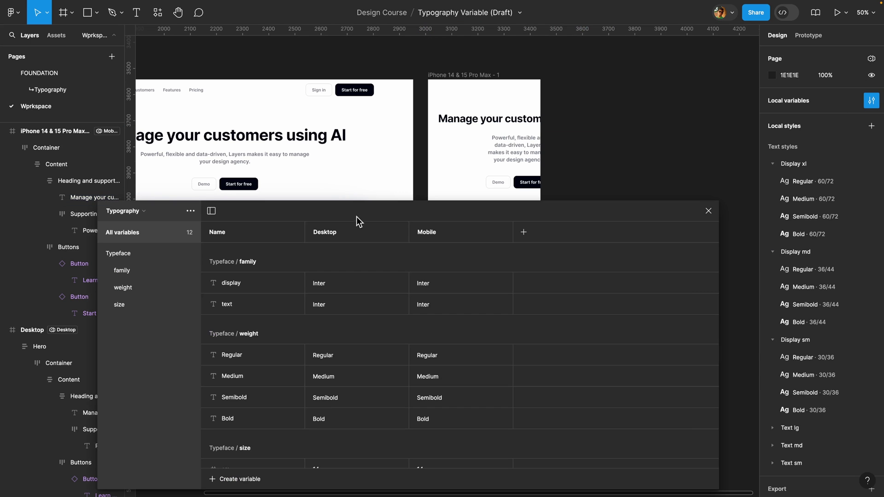
left_click(139, 305)
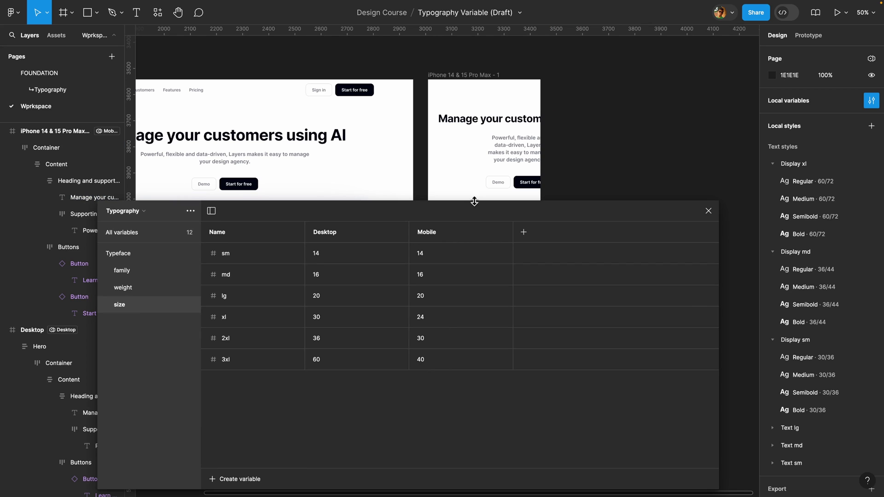
Set the horizontal padding of the iPhone frame's Supporting Text layer to 0
left_click(502, 121)
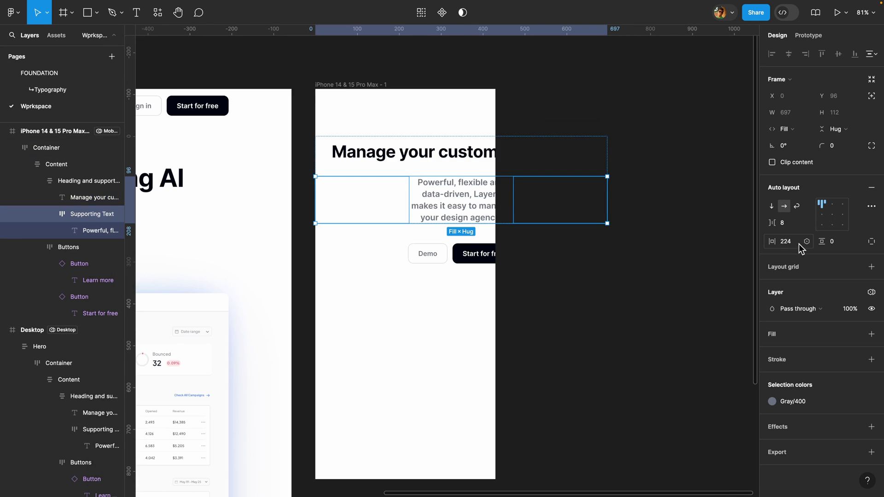
left_click(800, 244)
type("0")
key("Return")
Narrow the iPhone frame's container to about 422 wide and centre it horizontally in the frame
left_click(603, 172)
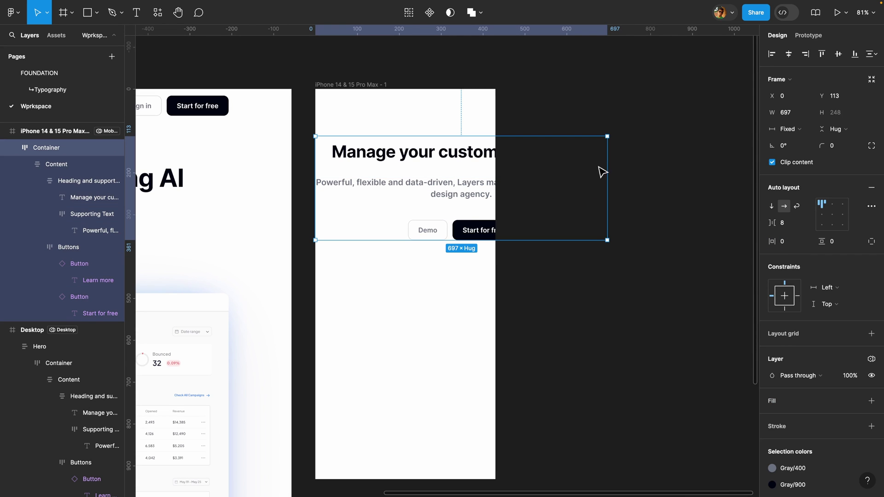
left_click_drag(605, 165, 490, 174)
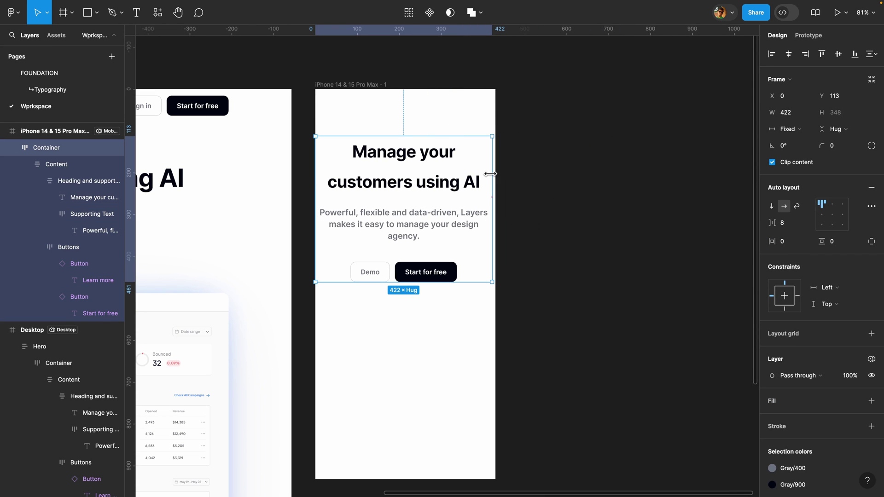
left_click(789, 54)
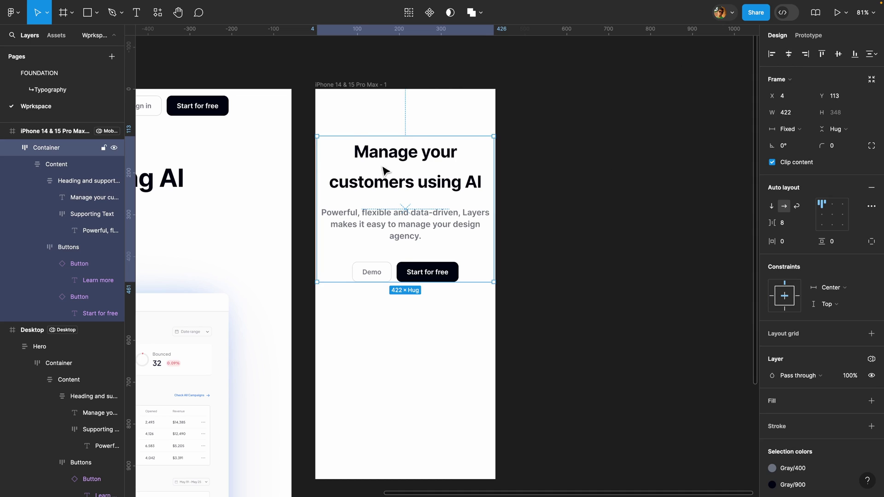
left_click(550, 217)
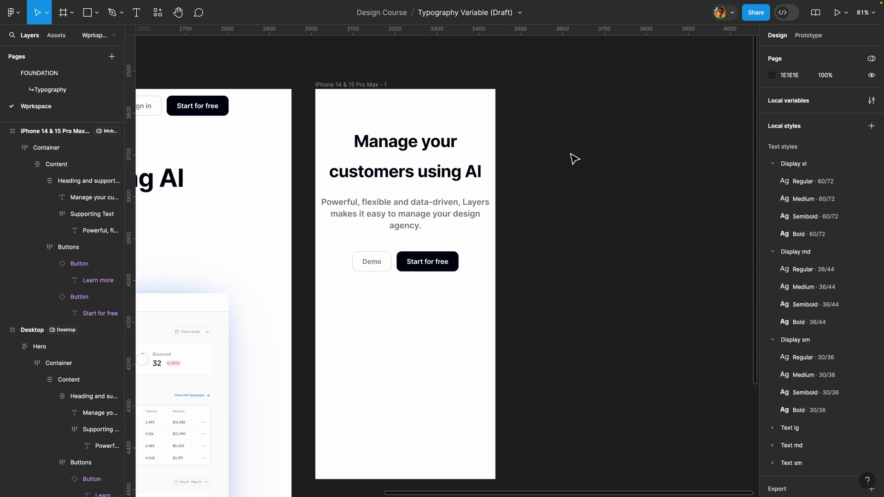
Set the Mobile value of the display font family variable to Plus Jakarta Sans in the Typography collection
left_click(872, 101)
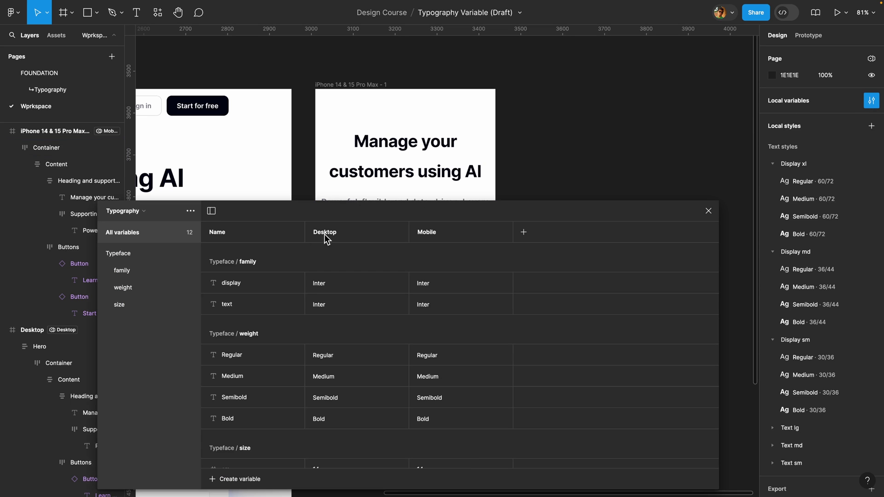
left_click(128, 256)
scroll(309, 255, "down", 1)
scroll(319, 250, "up", 1)
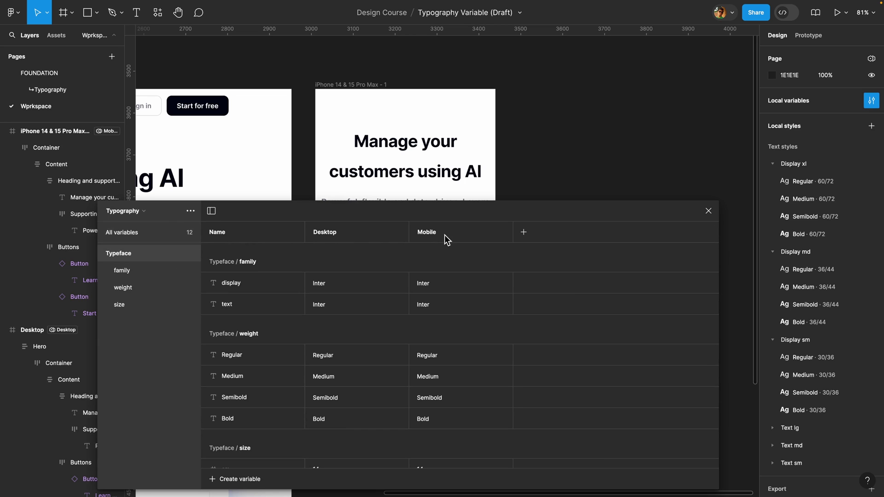
scroll(388, 262, "down", 1)
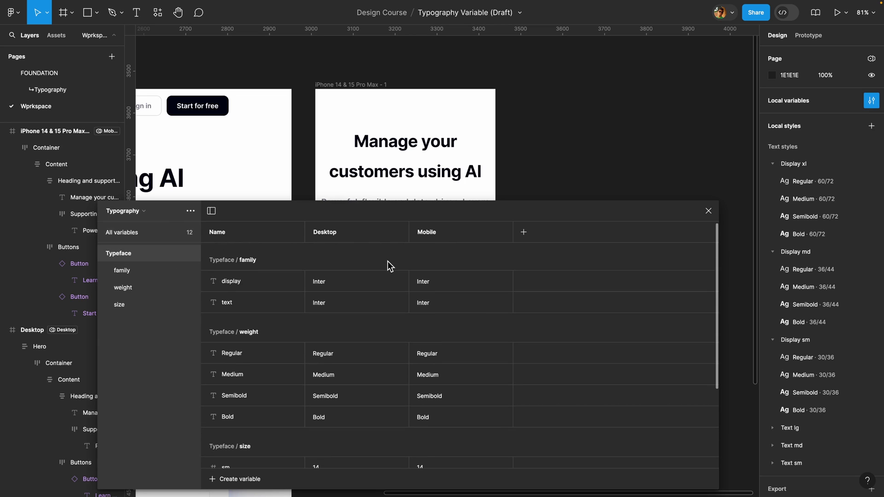
left_click(440, 282)
type("Plus Jakar")
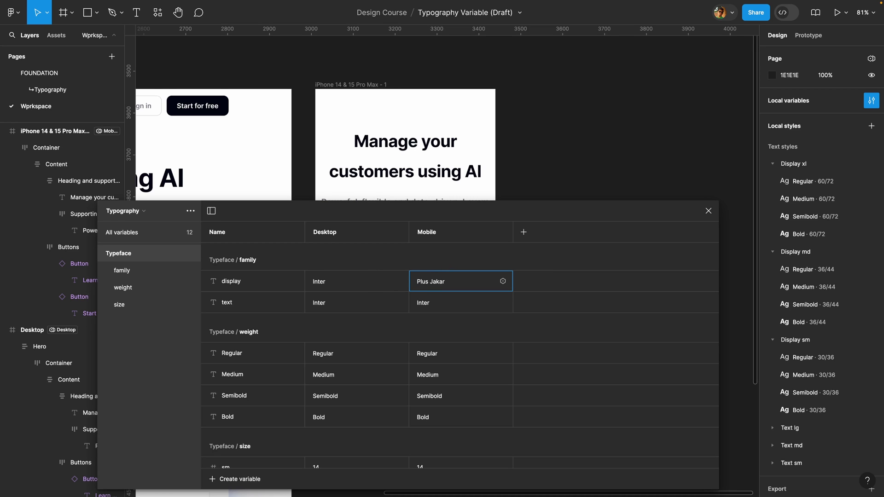
type("ta Sans")
key("Return")
scroll(387, 176, "down", 5)
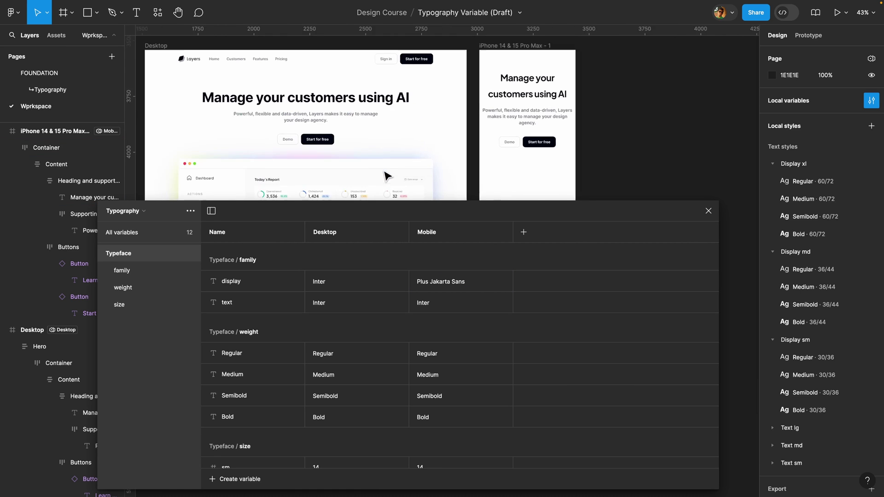
scroll(387, 176, "up", 1)
left_click(274, 101)
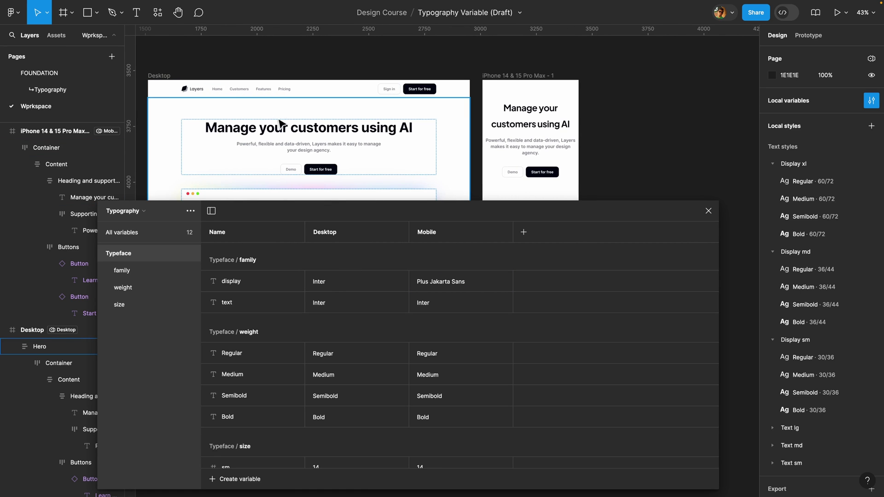